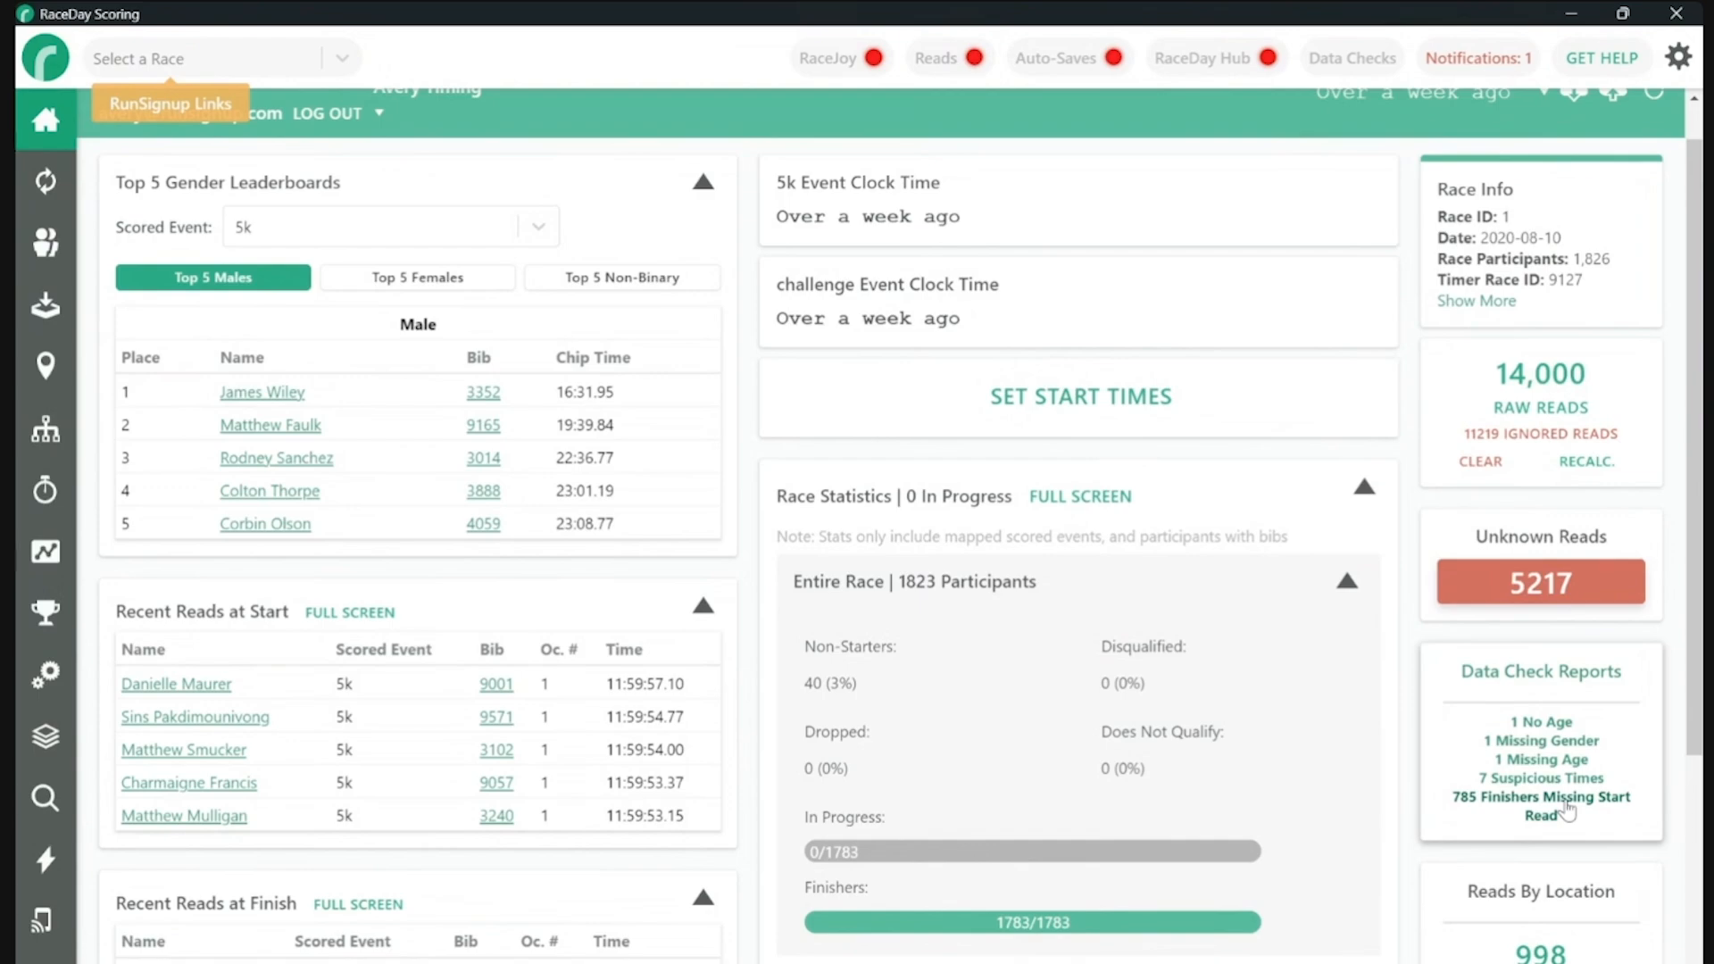
- Open the Finishers Missing Start Read data check report, examine its configuration and filters, and close it
left_click(1567, 810)
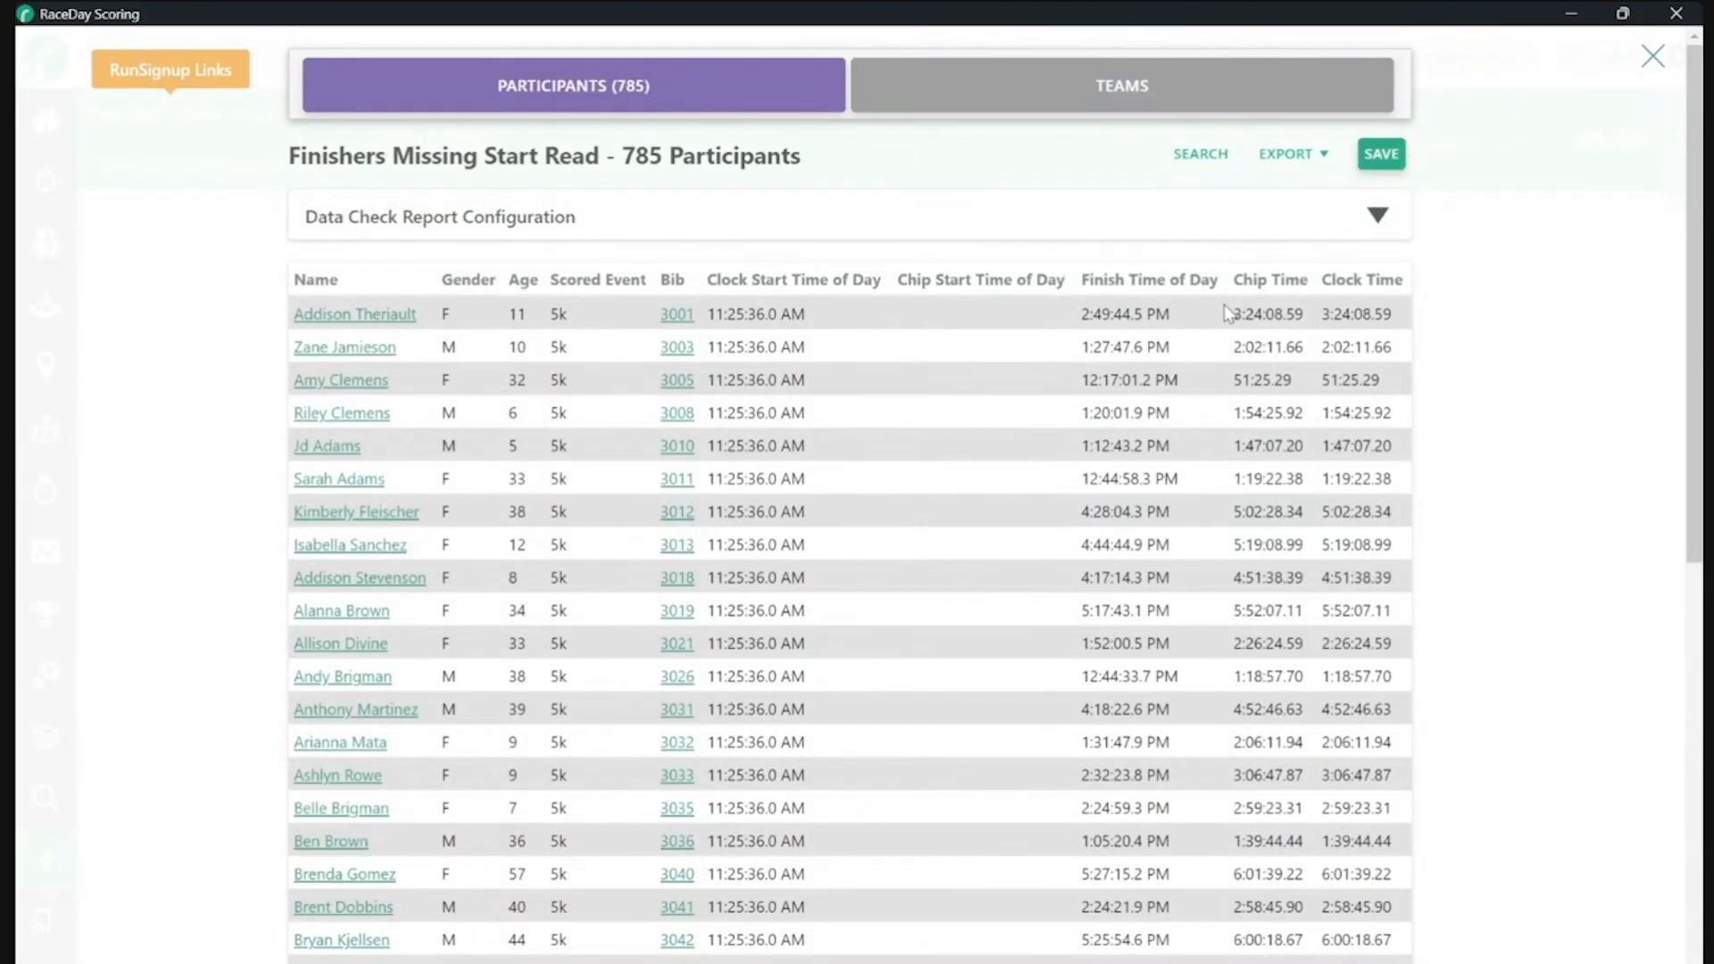
left_click(918, 212)
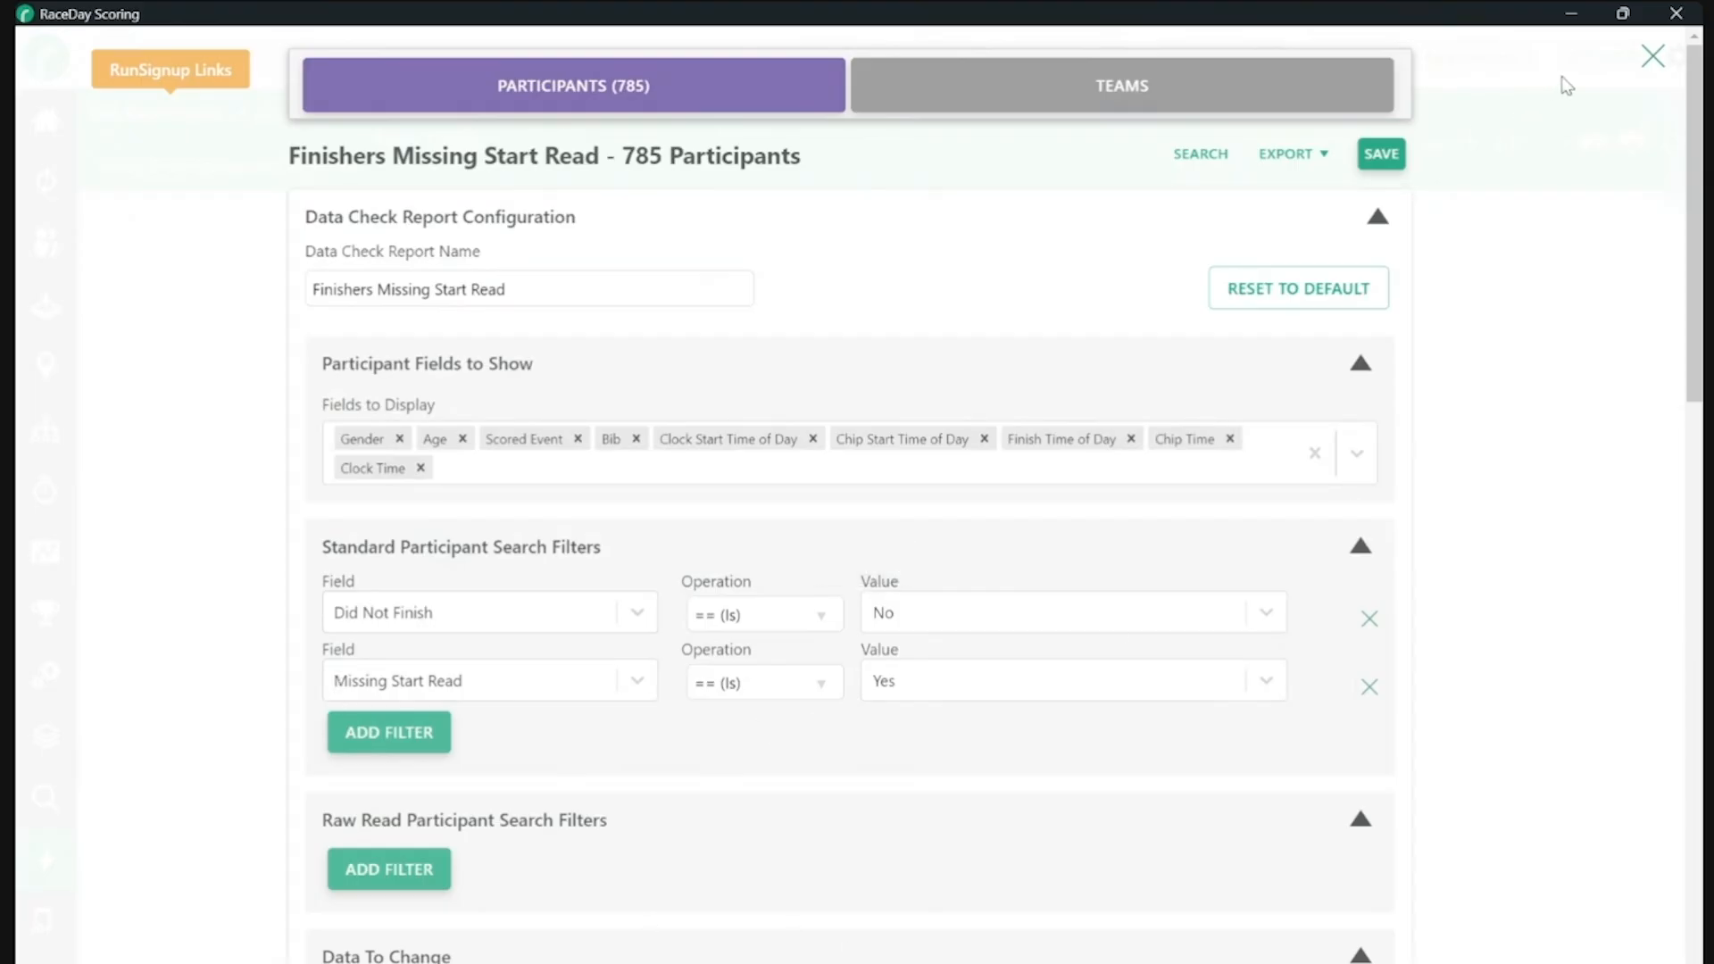
left_click(1652, 57)
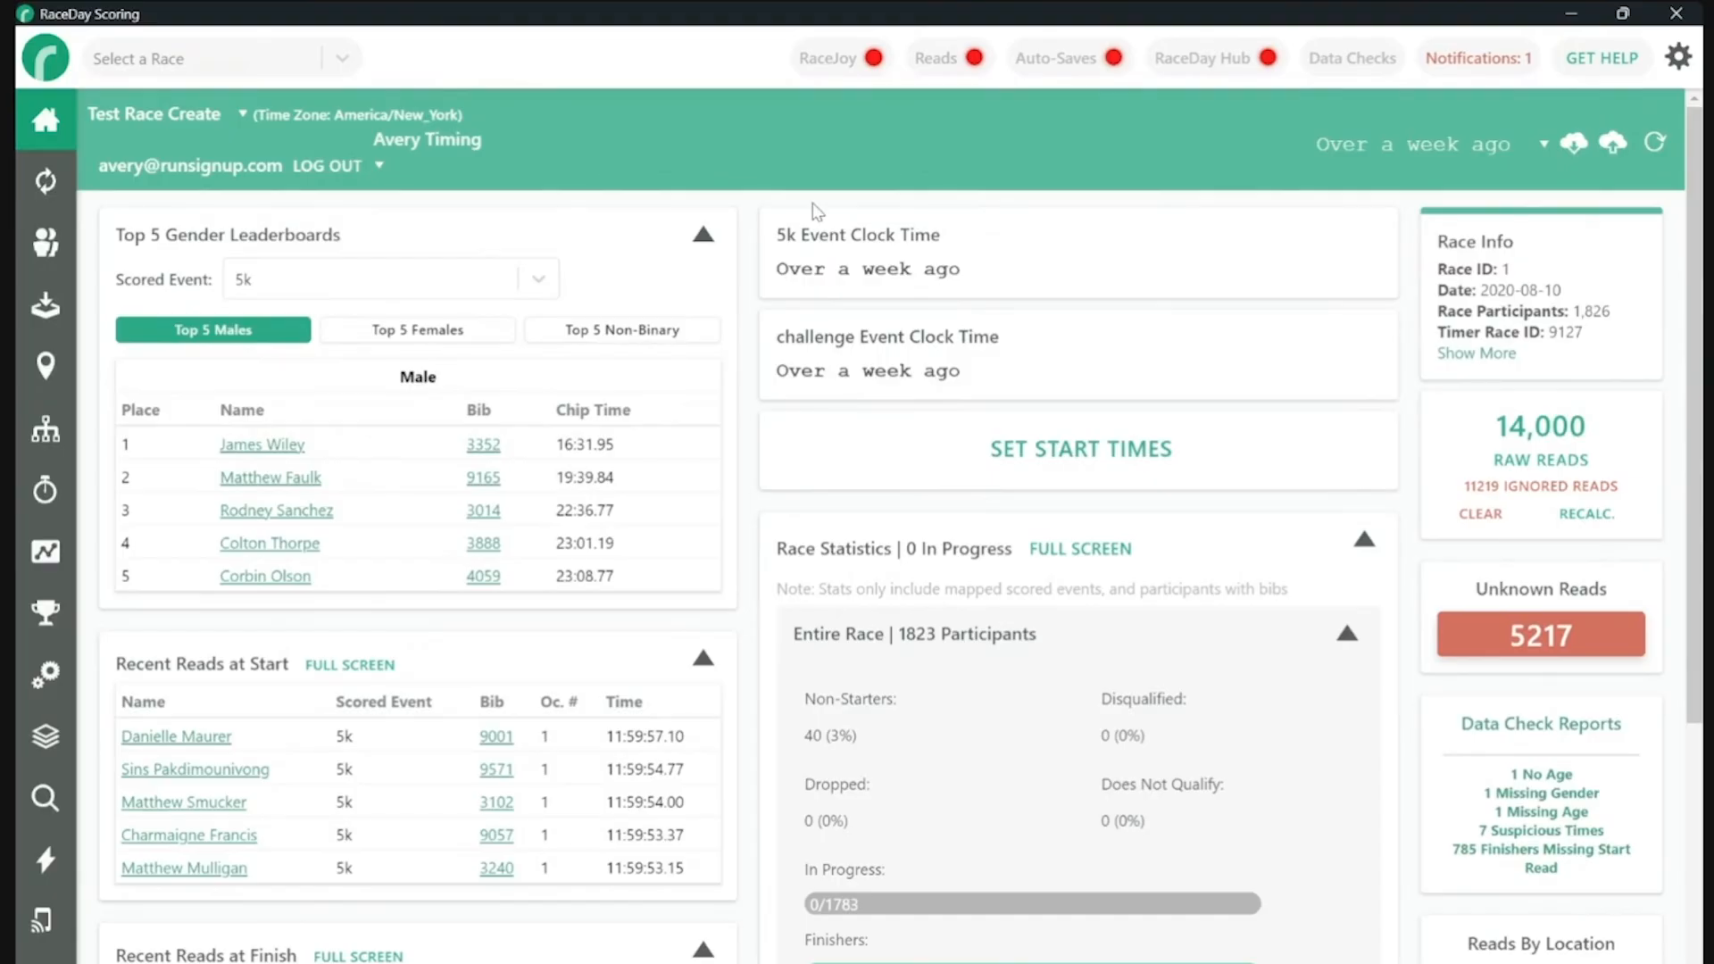
- Go to the data check reports and create a new report named Bulk Un CheckIn
scroll(1281, 666, "down", 3)
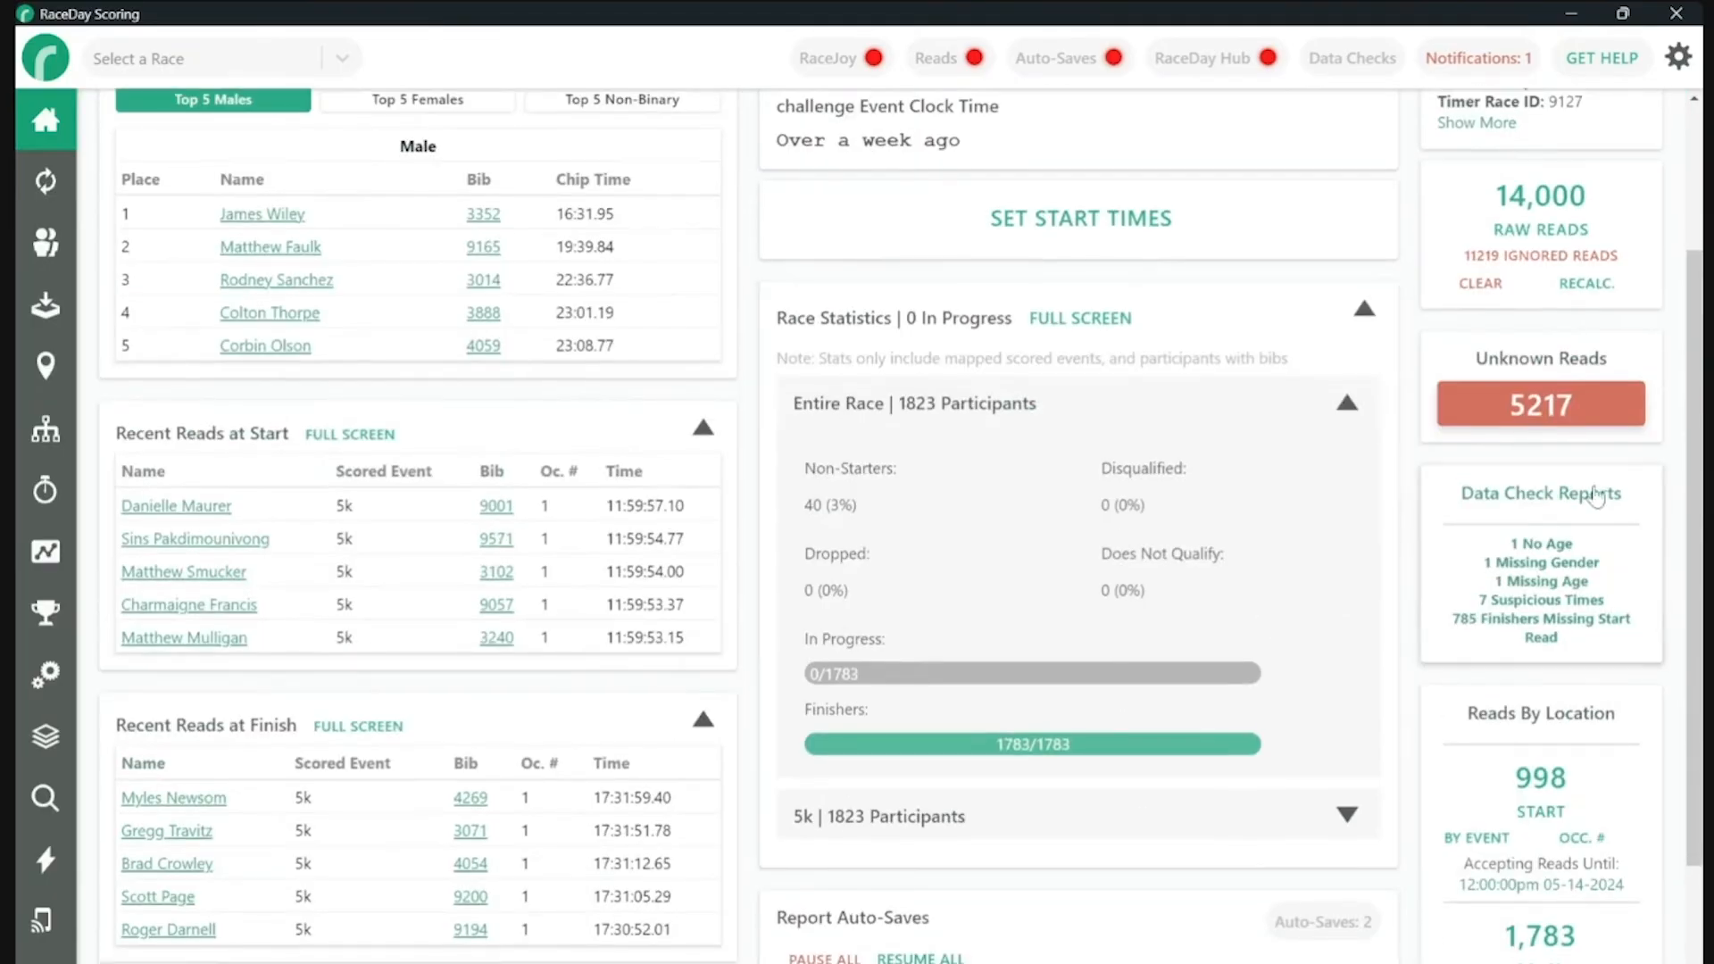
left_click(1548, 503)
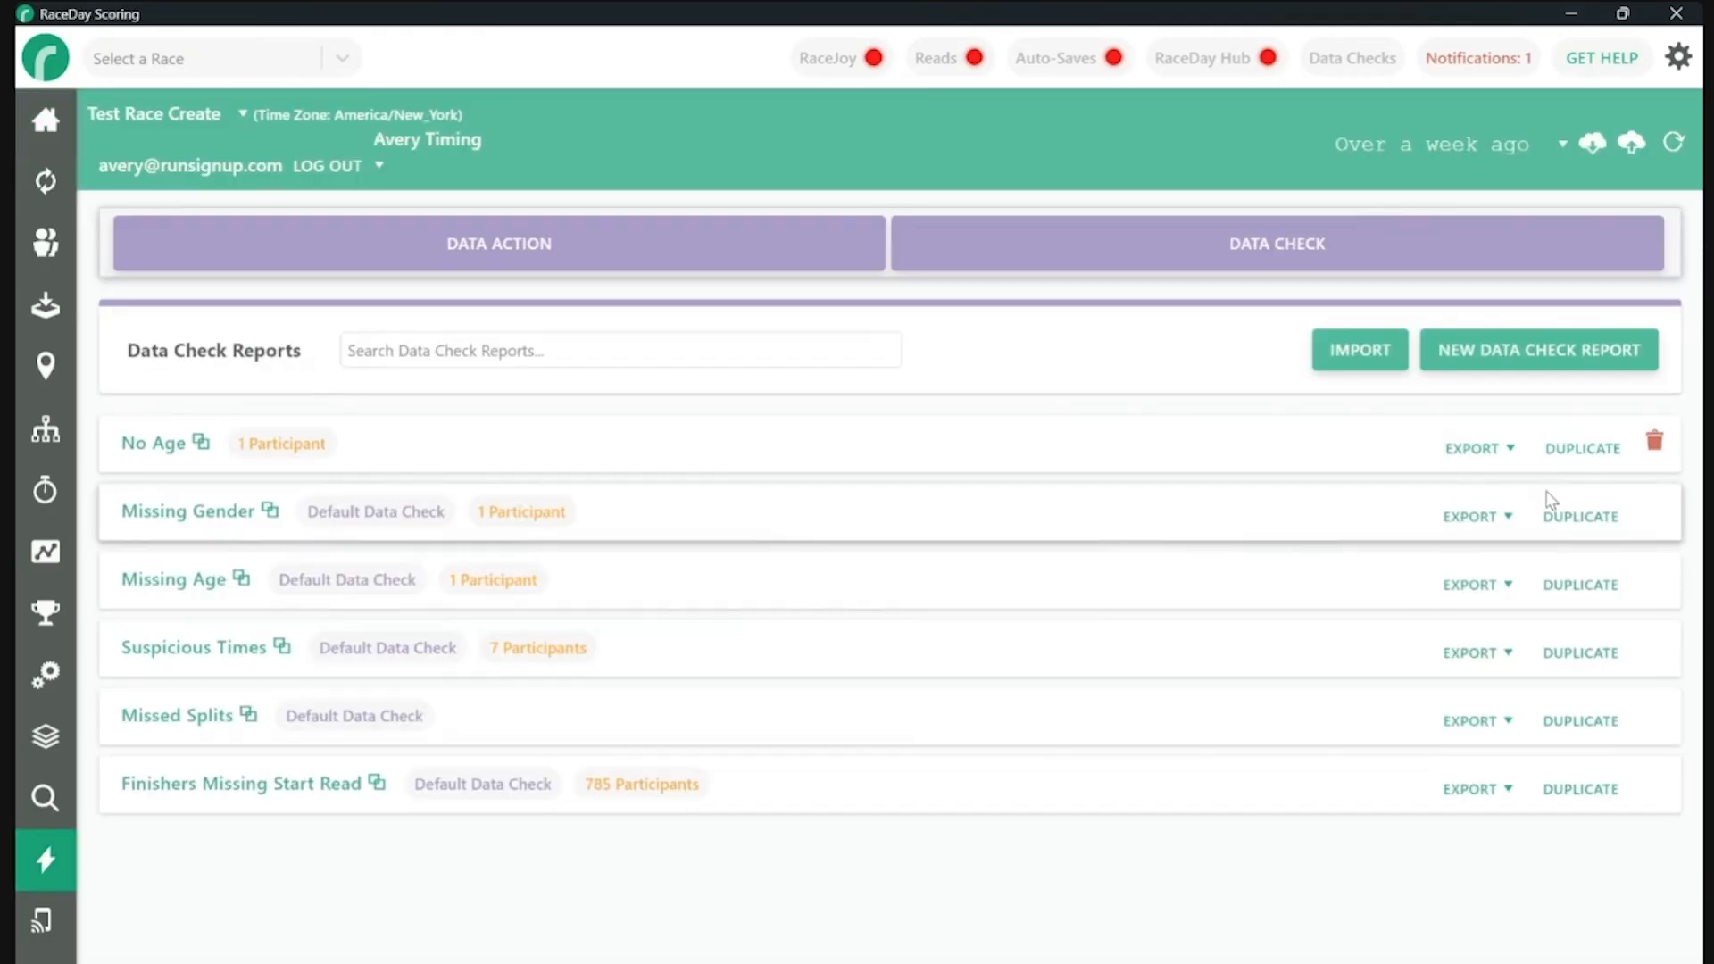
left_click(1531, 357)
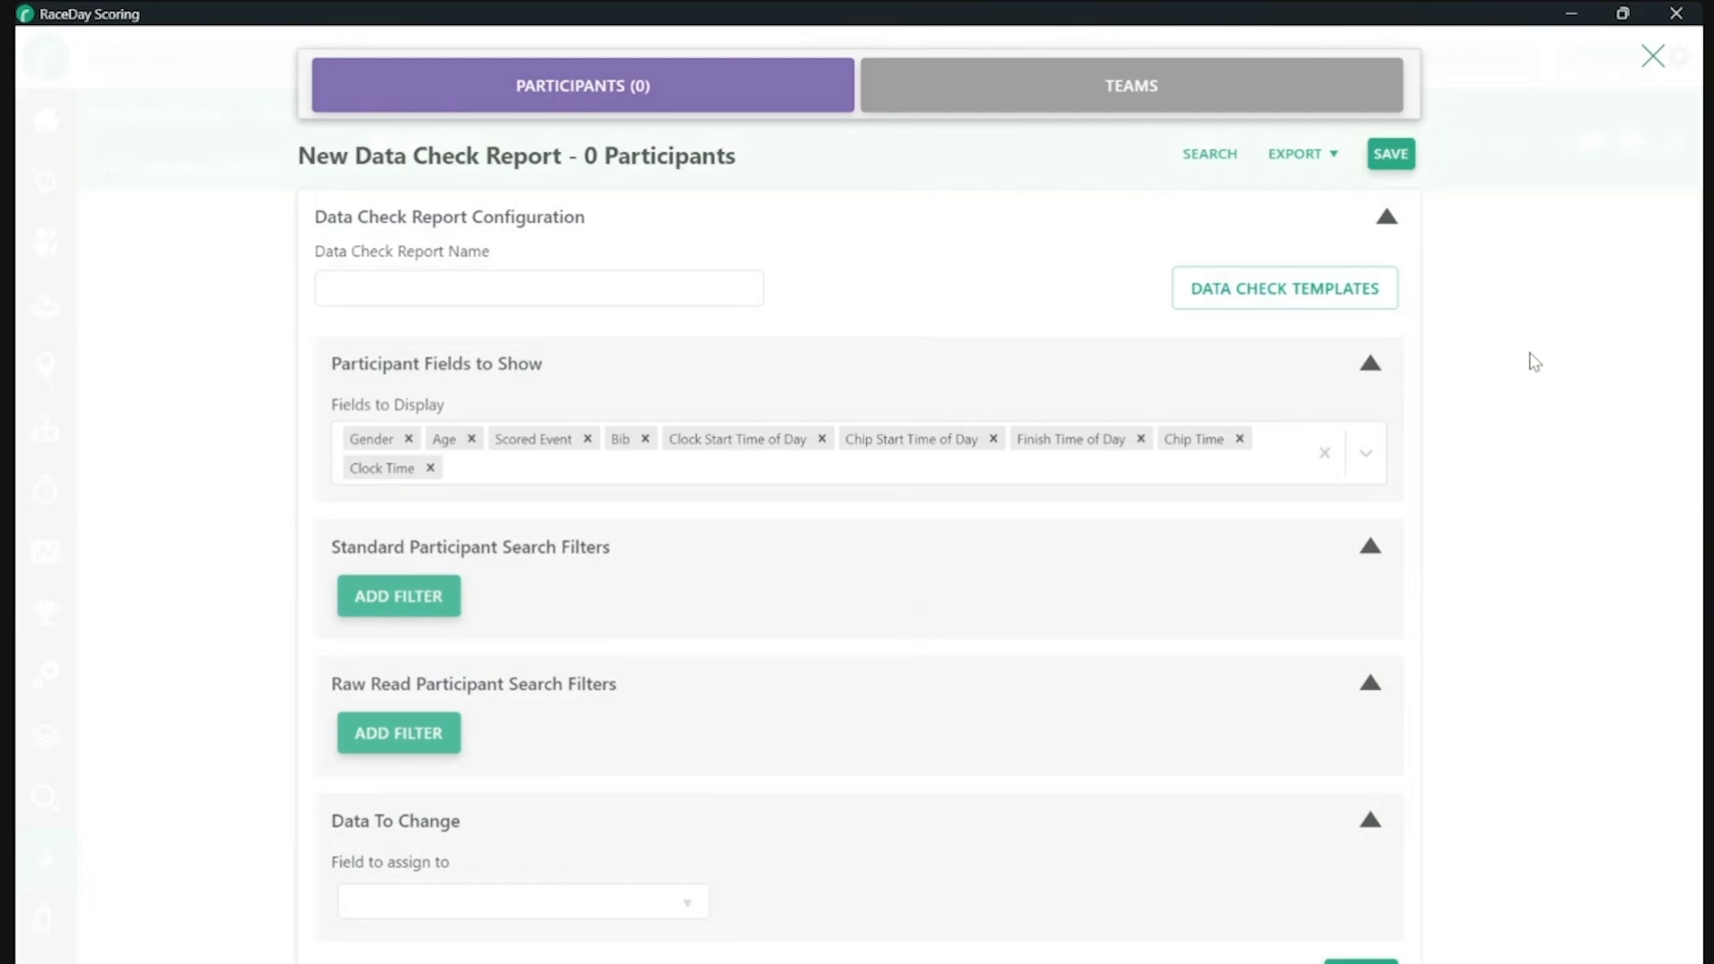
left_click(661, 295)
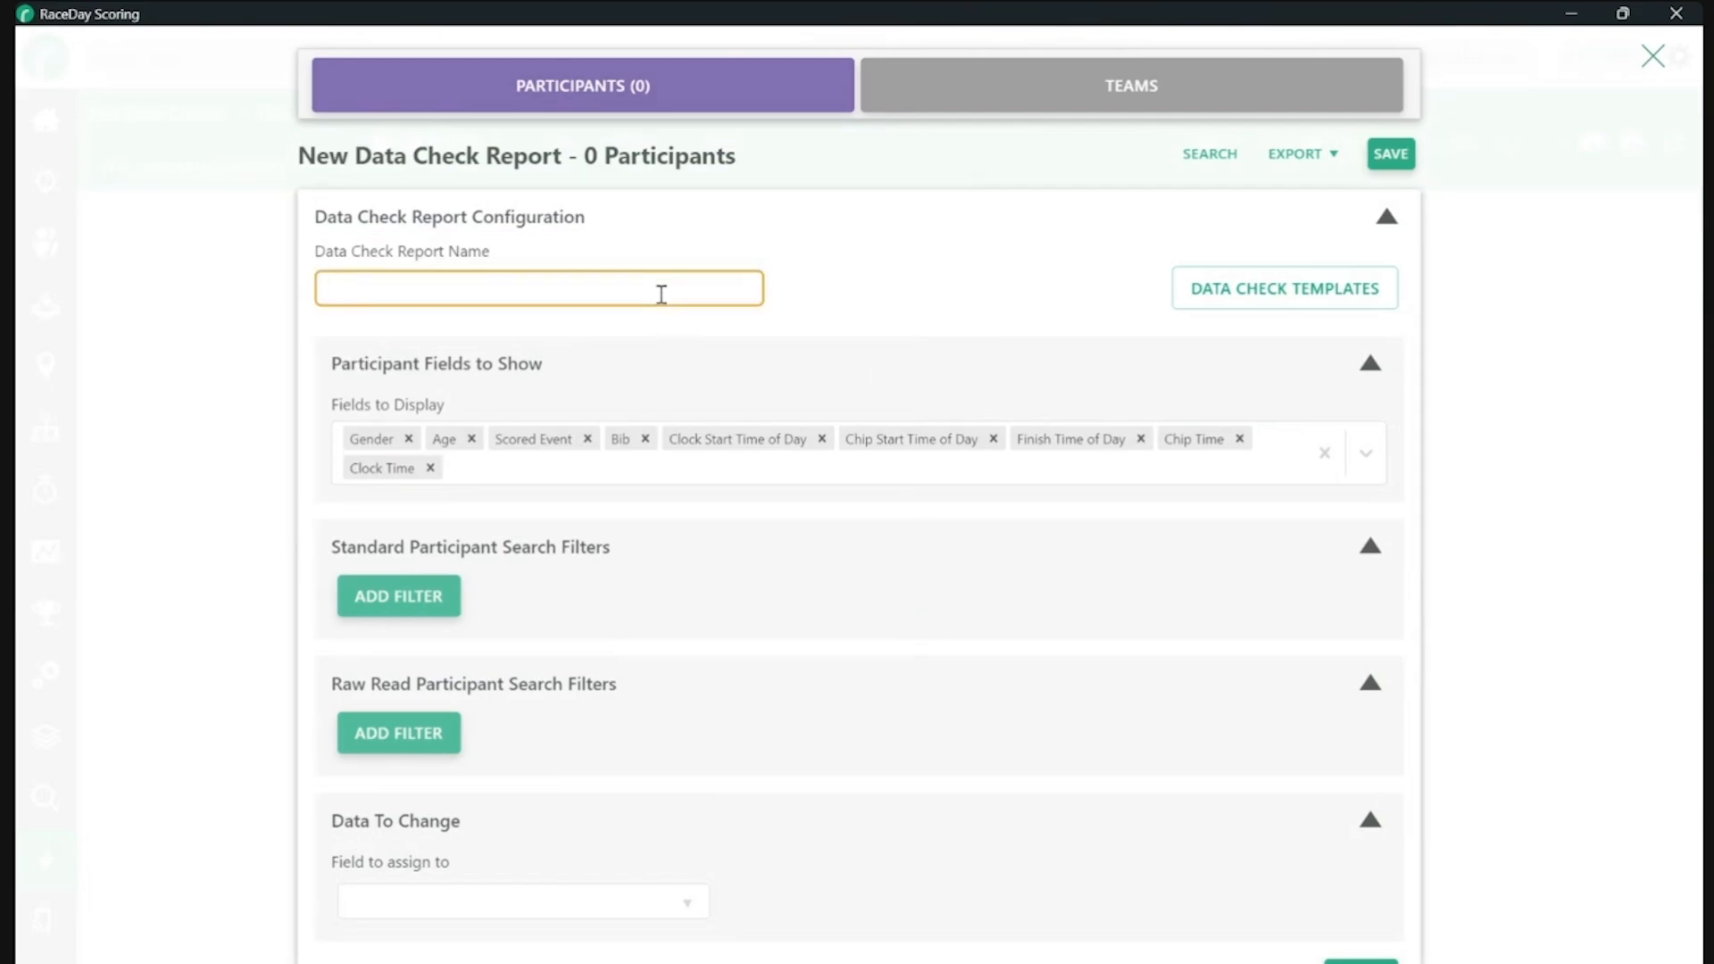
type("Bulk Un CheckIn")
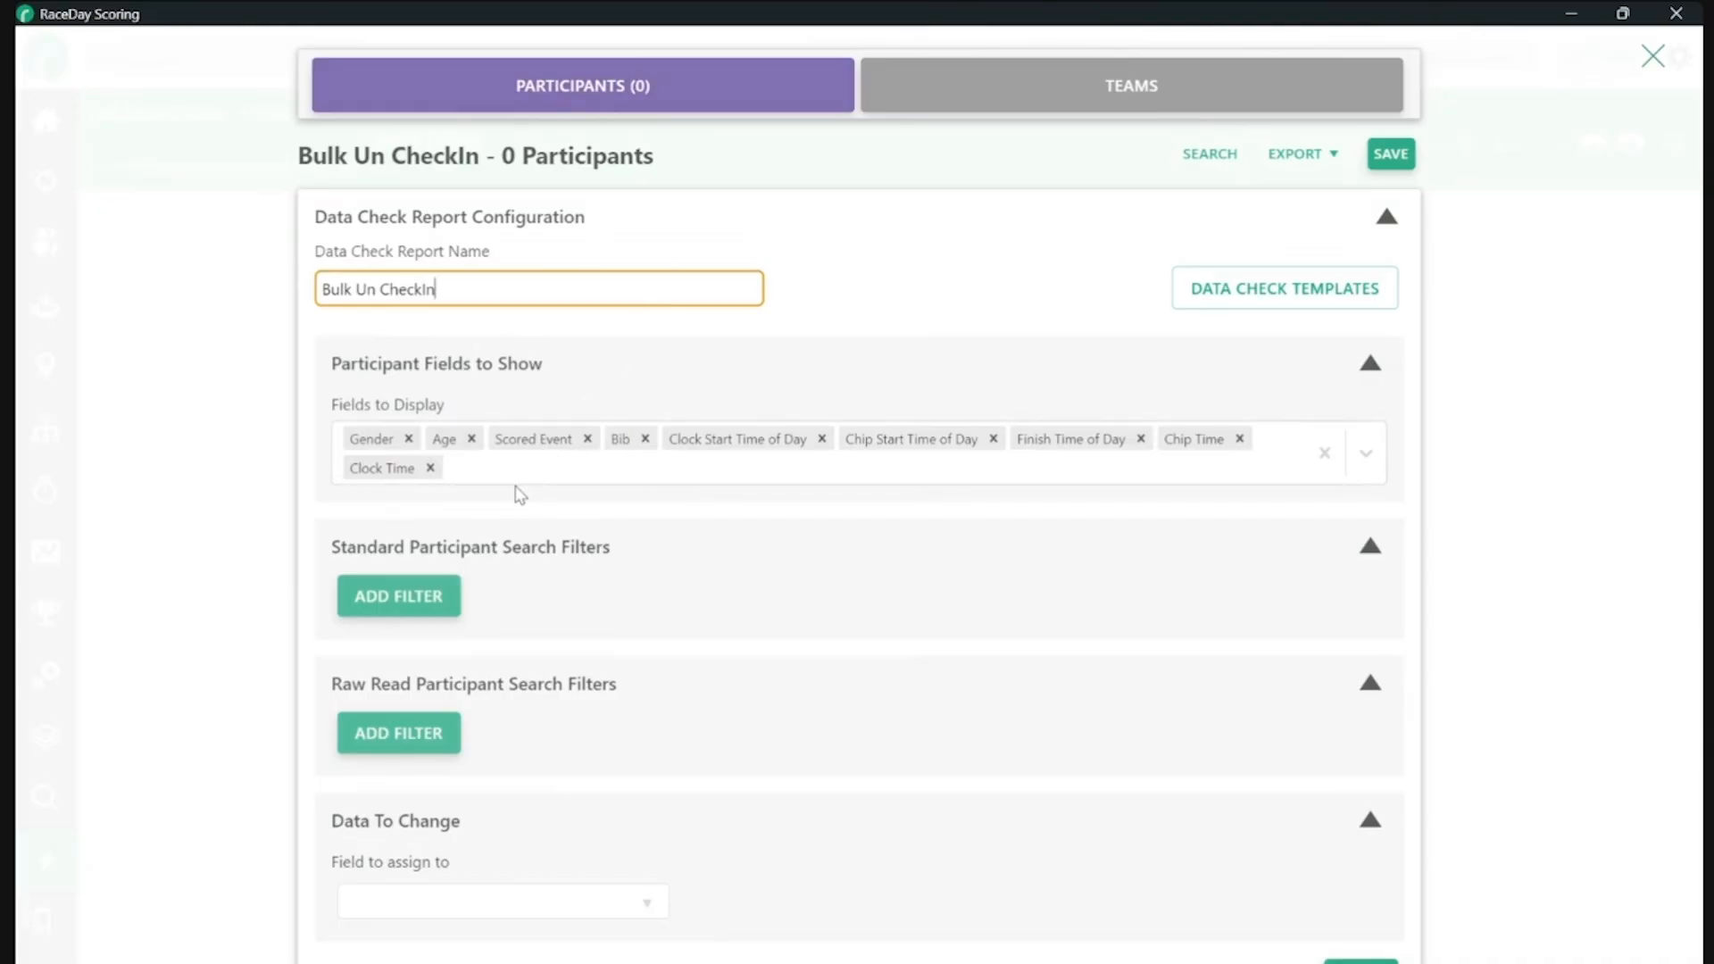
- Add Checked In to the participant fields displayed in the report
left_click(517, 475)
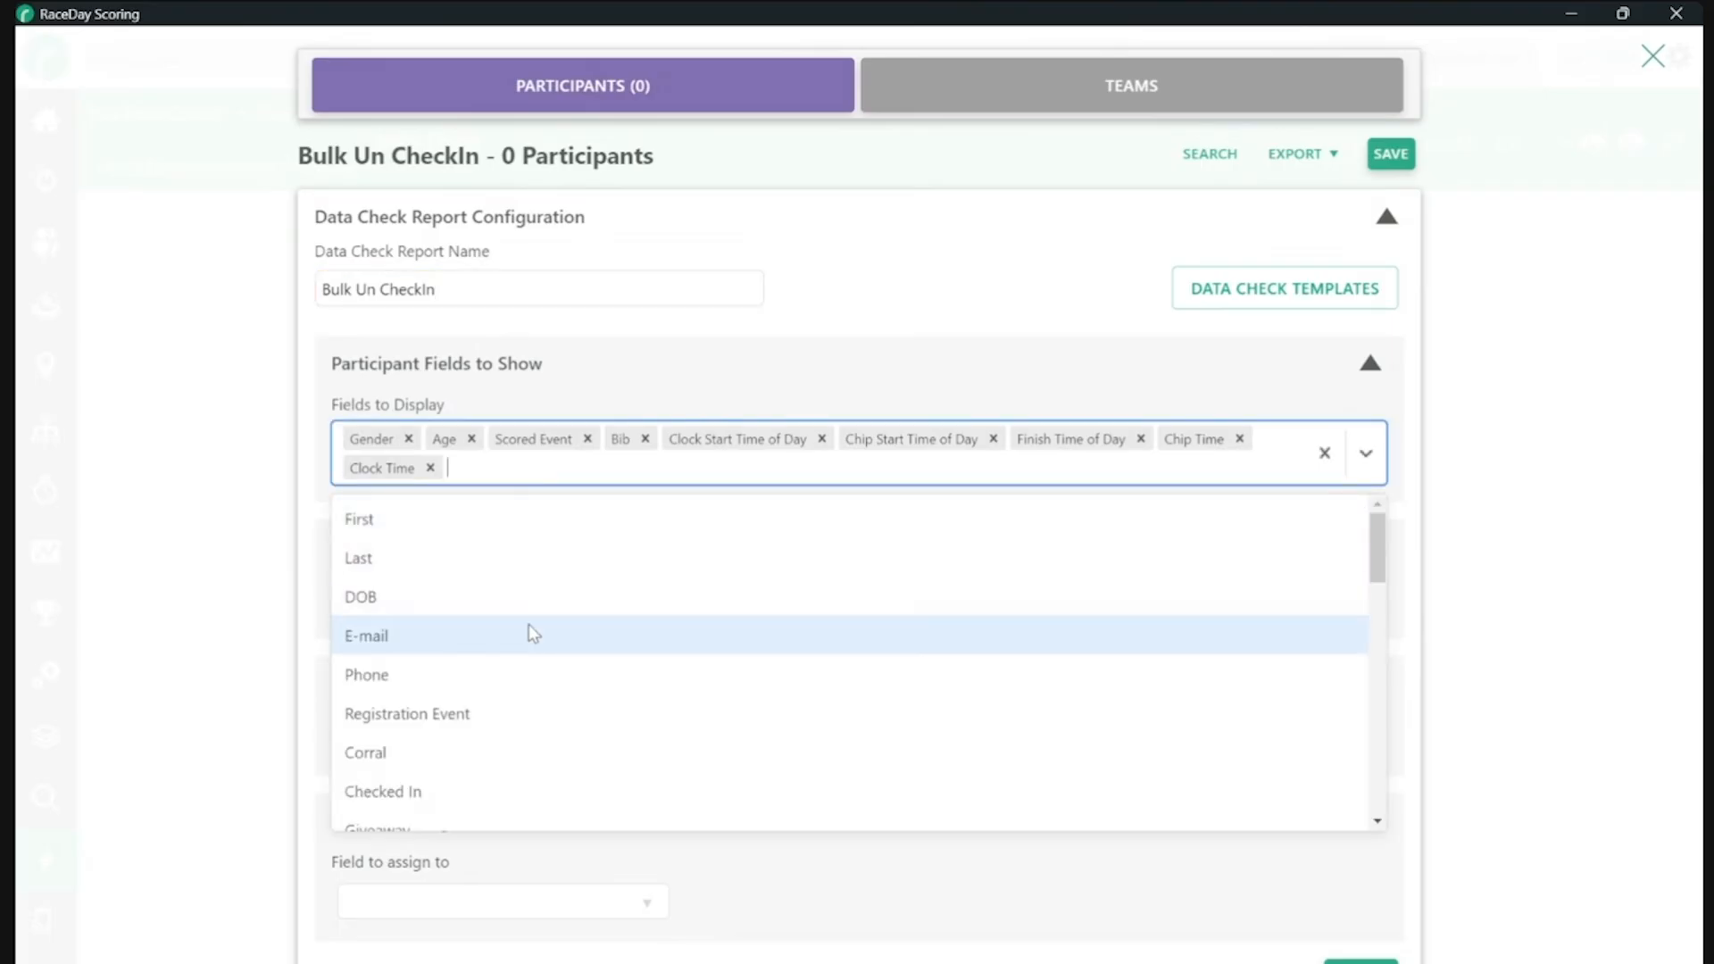
scroll(528, 631, "down", 3)
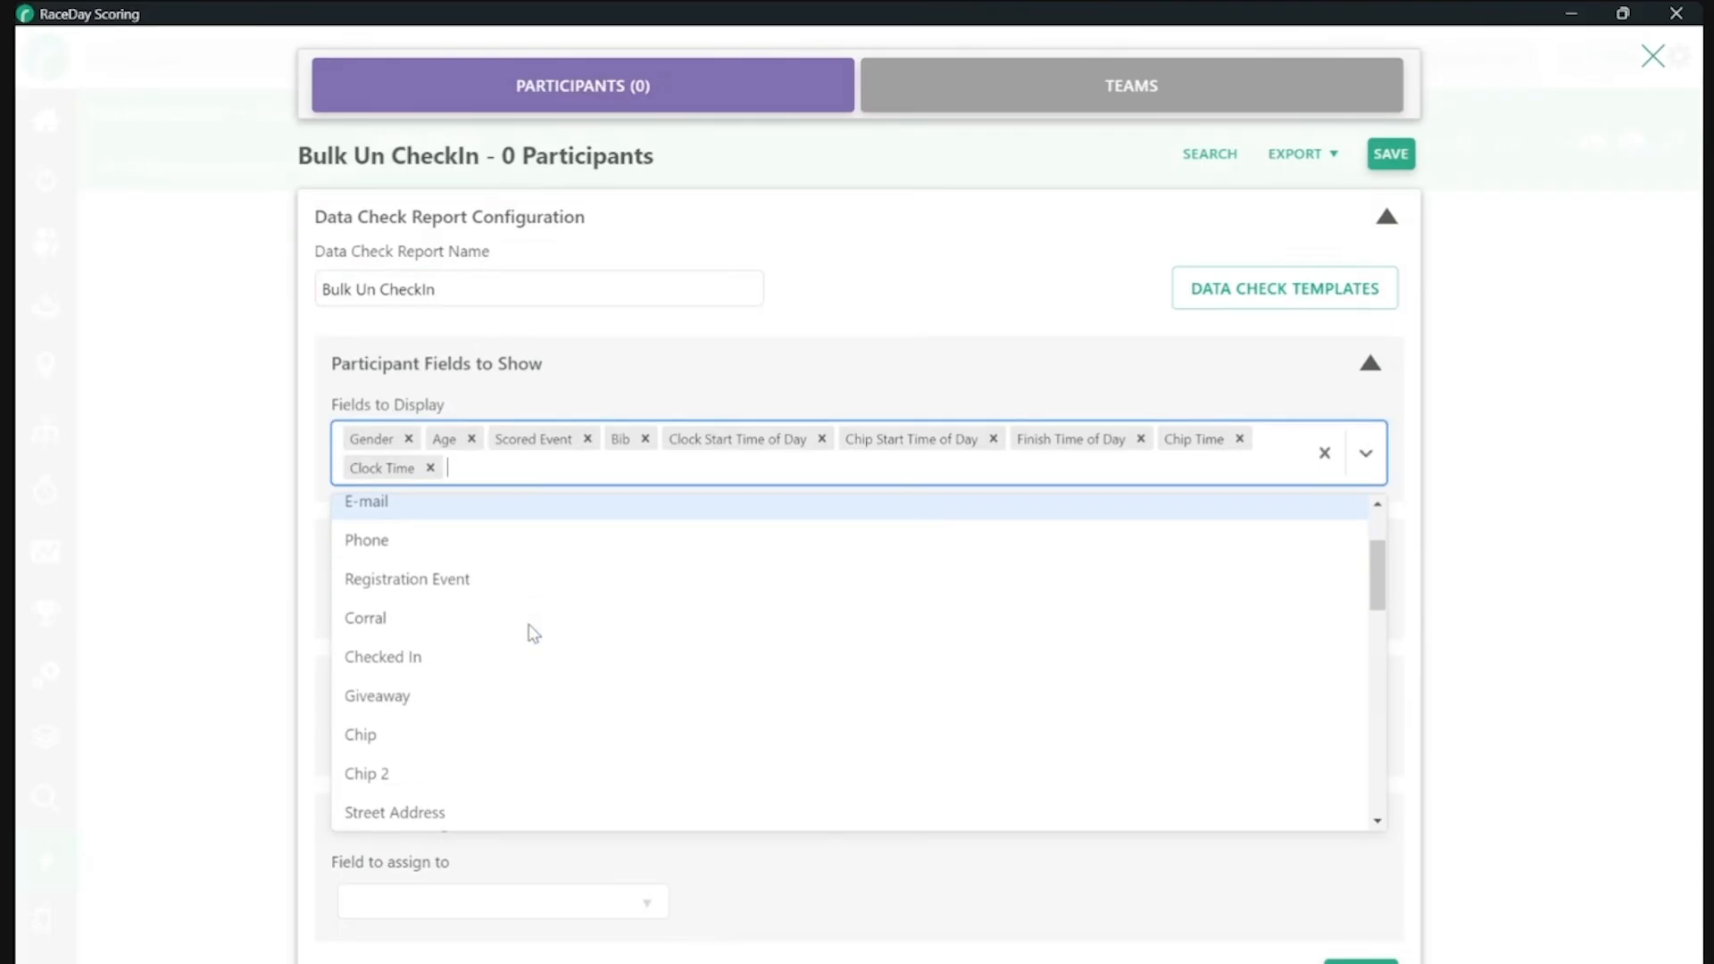
left_click(464, 660)
left_click(640, 473)
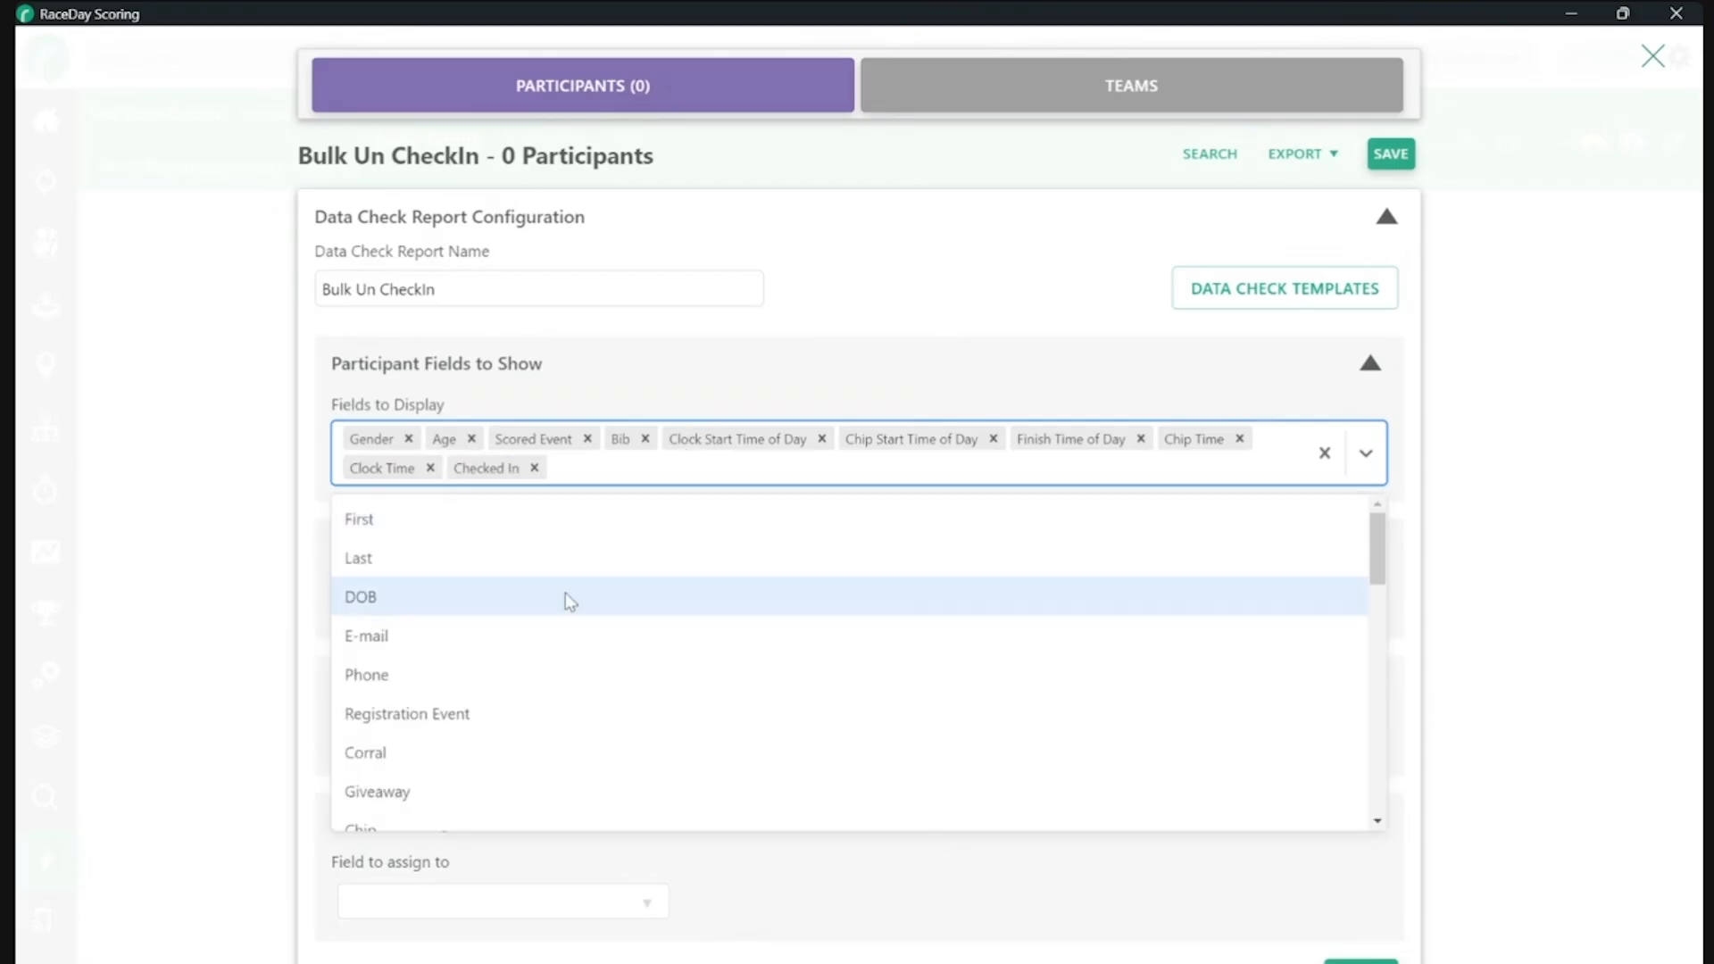
scroll(565, 593, "down", 15)
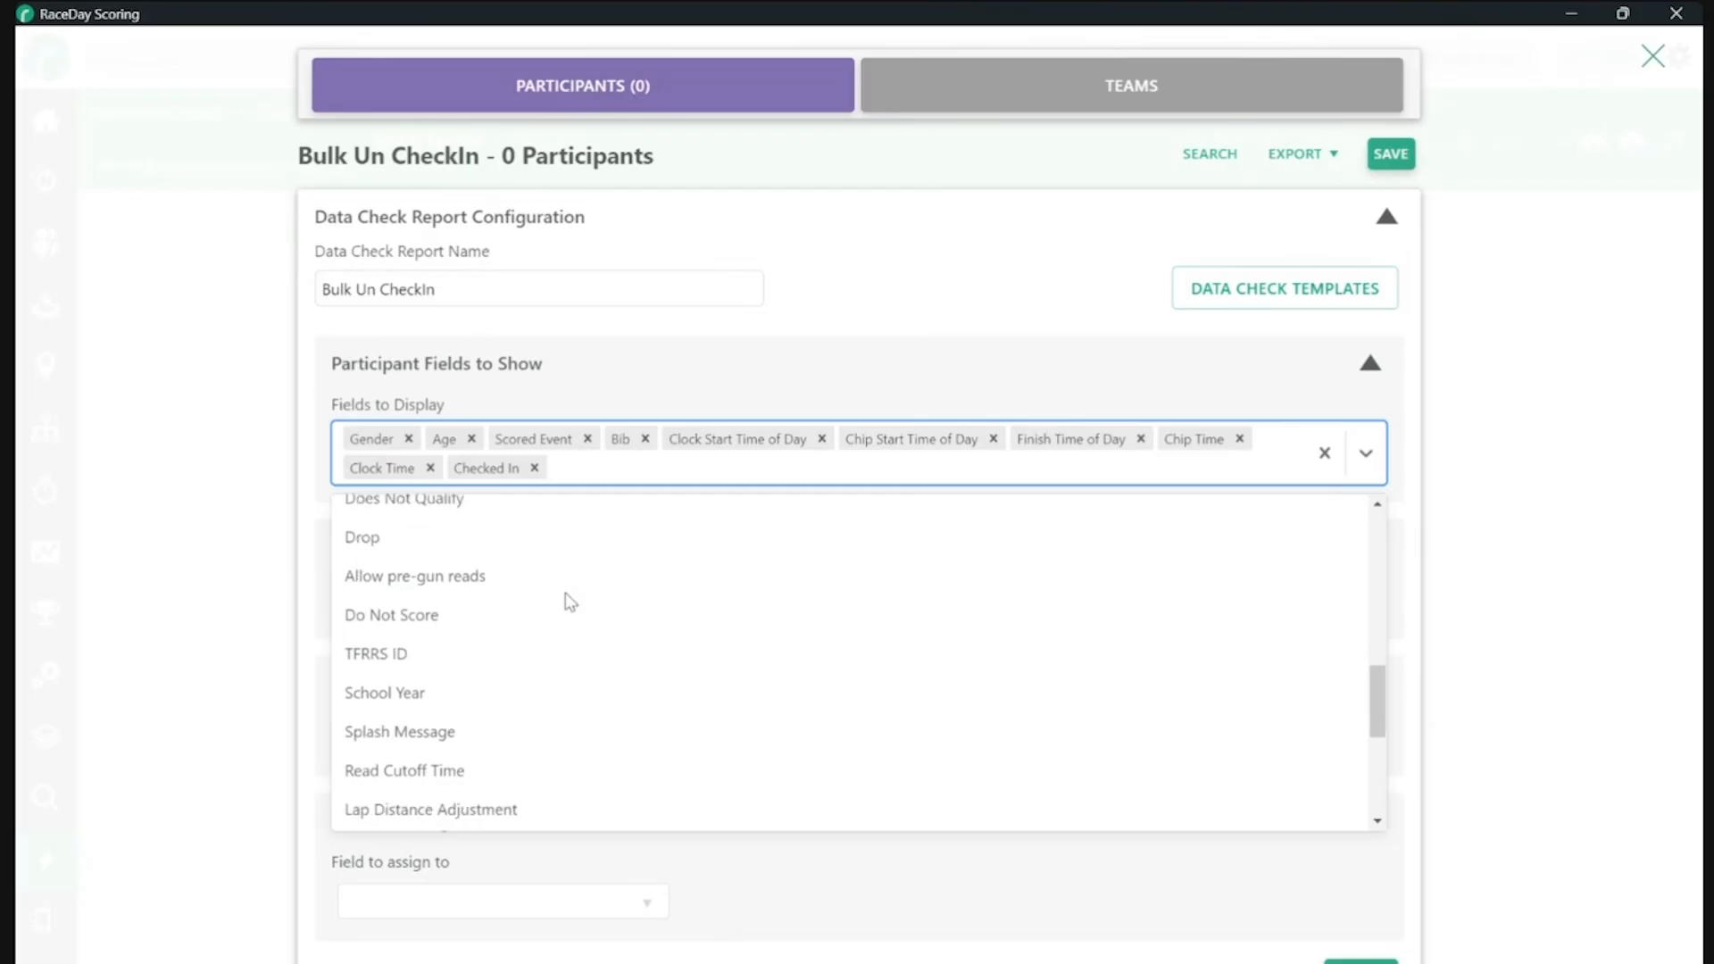
scroll(566, 600, "down", 4)
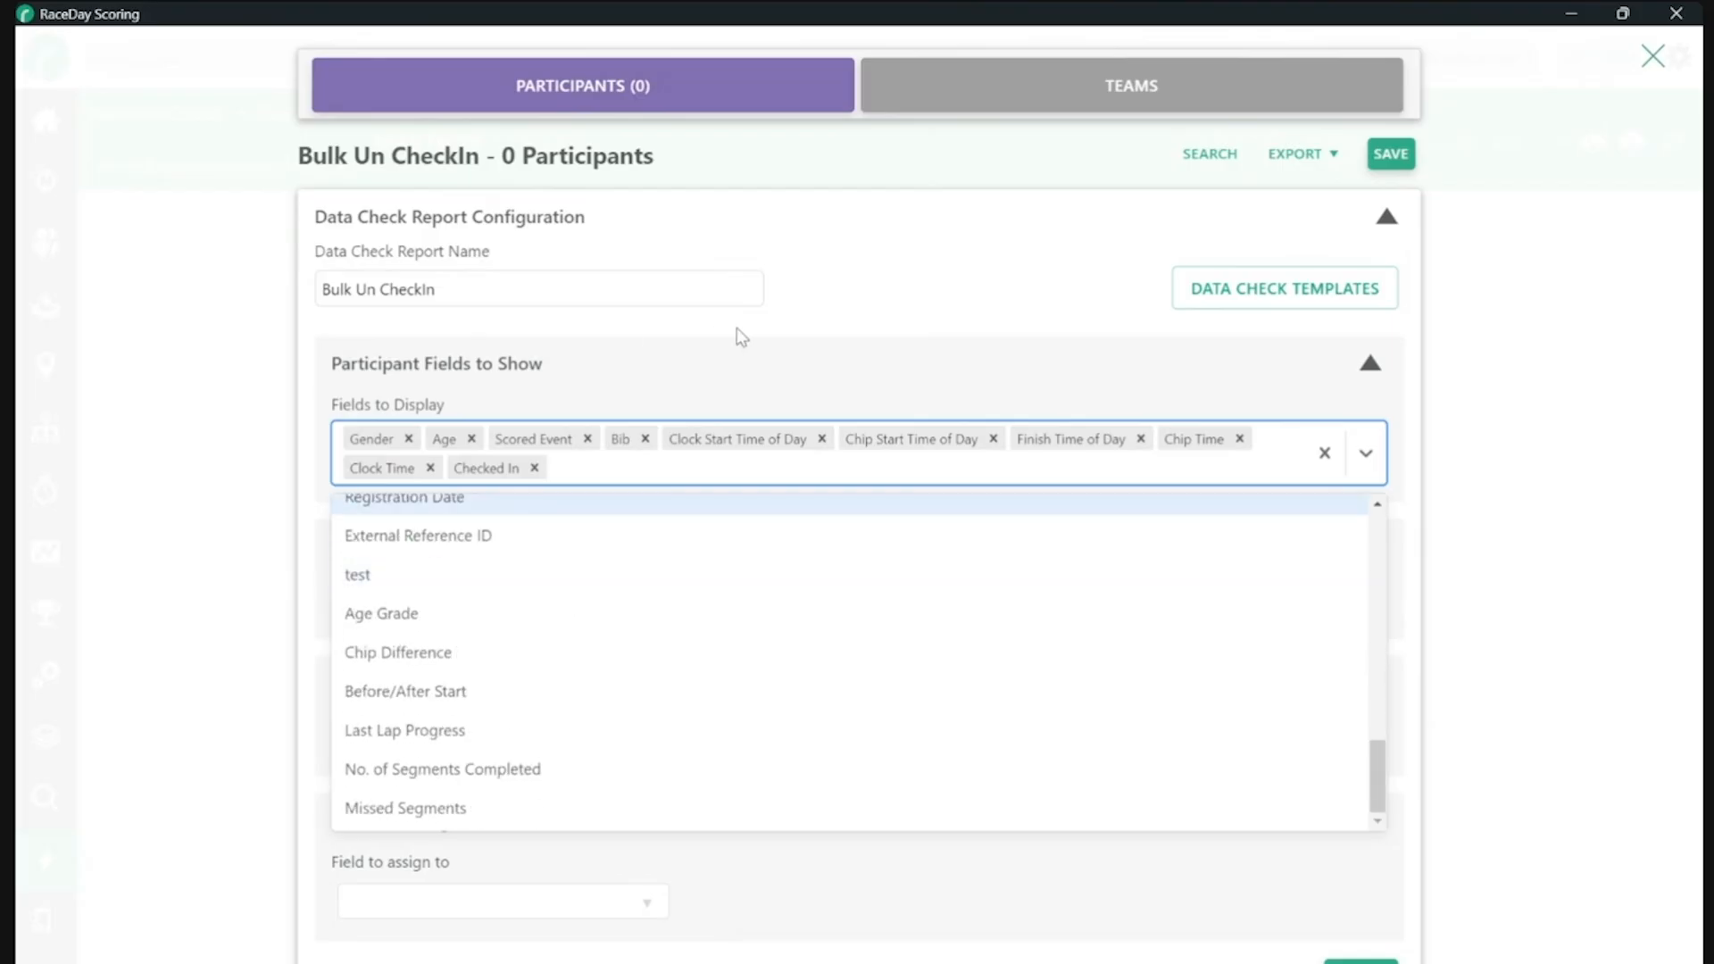
left_click(855, 300)
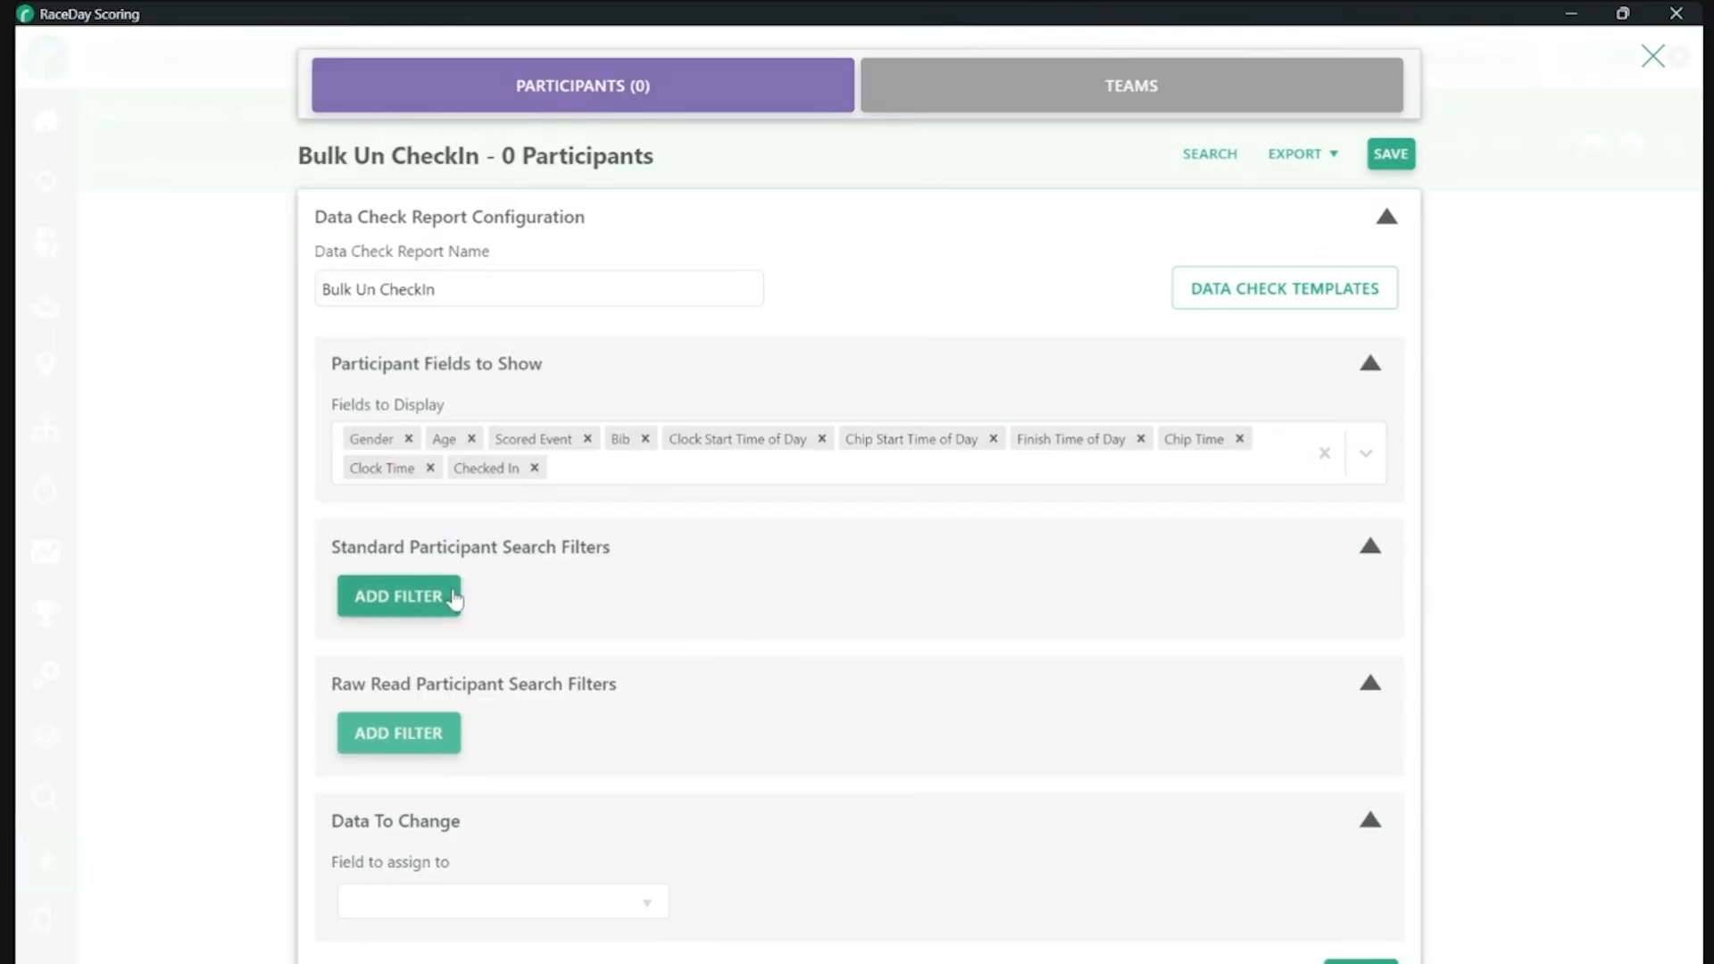
- Add a standard participant search filter where Checked In is Yes
left_click(391, 607)
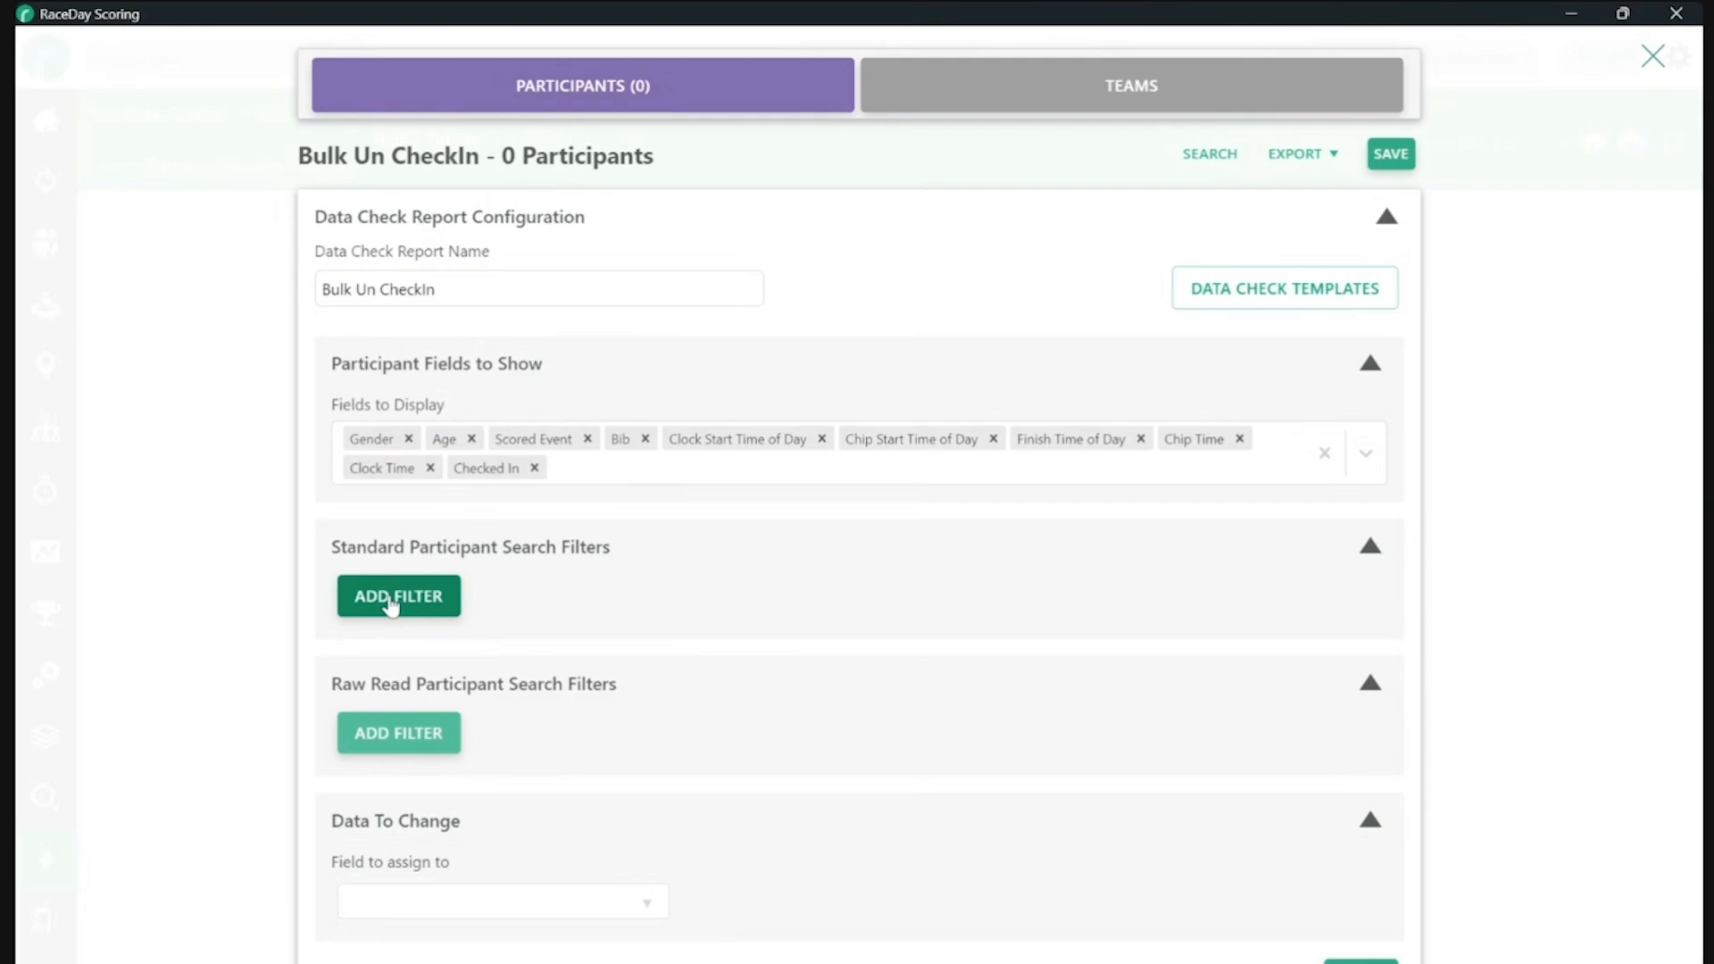
left_click(391, 607)
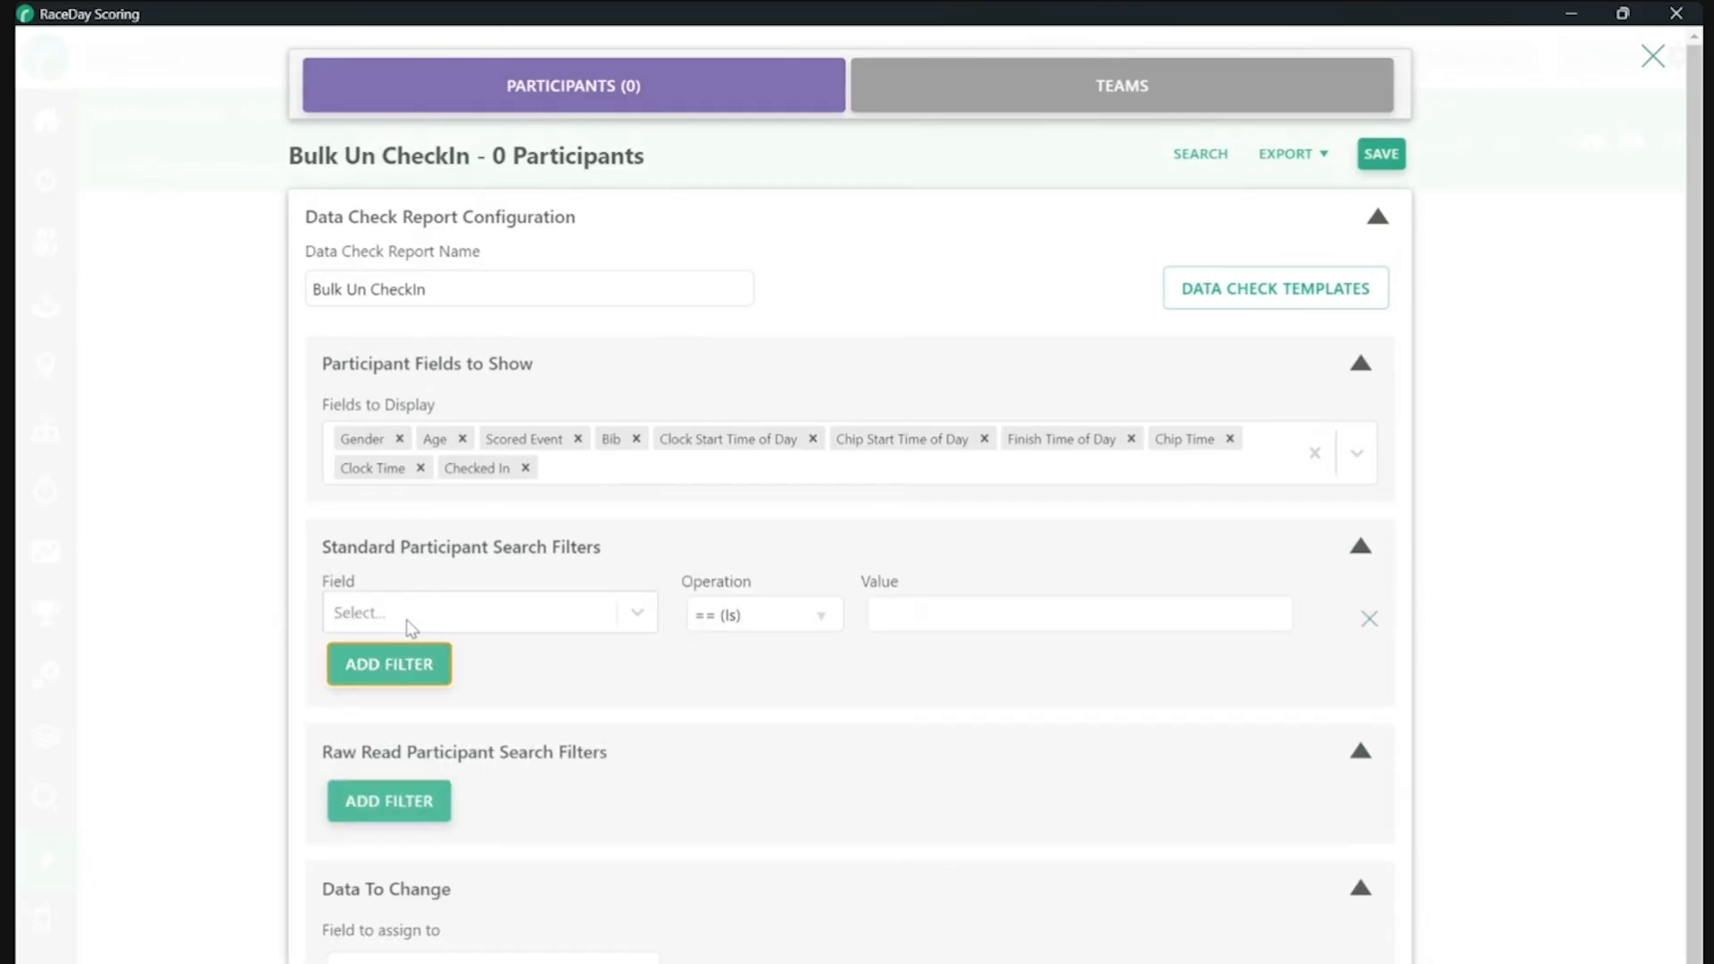
left_click(414, 623)
type("che k")
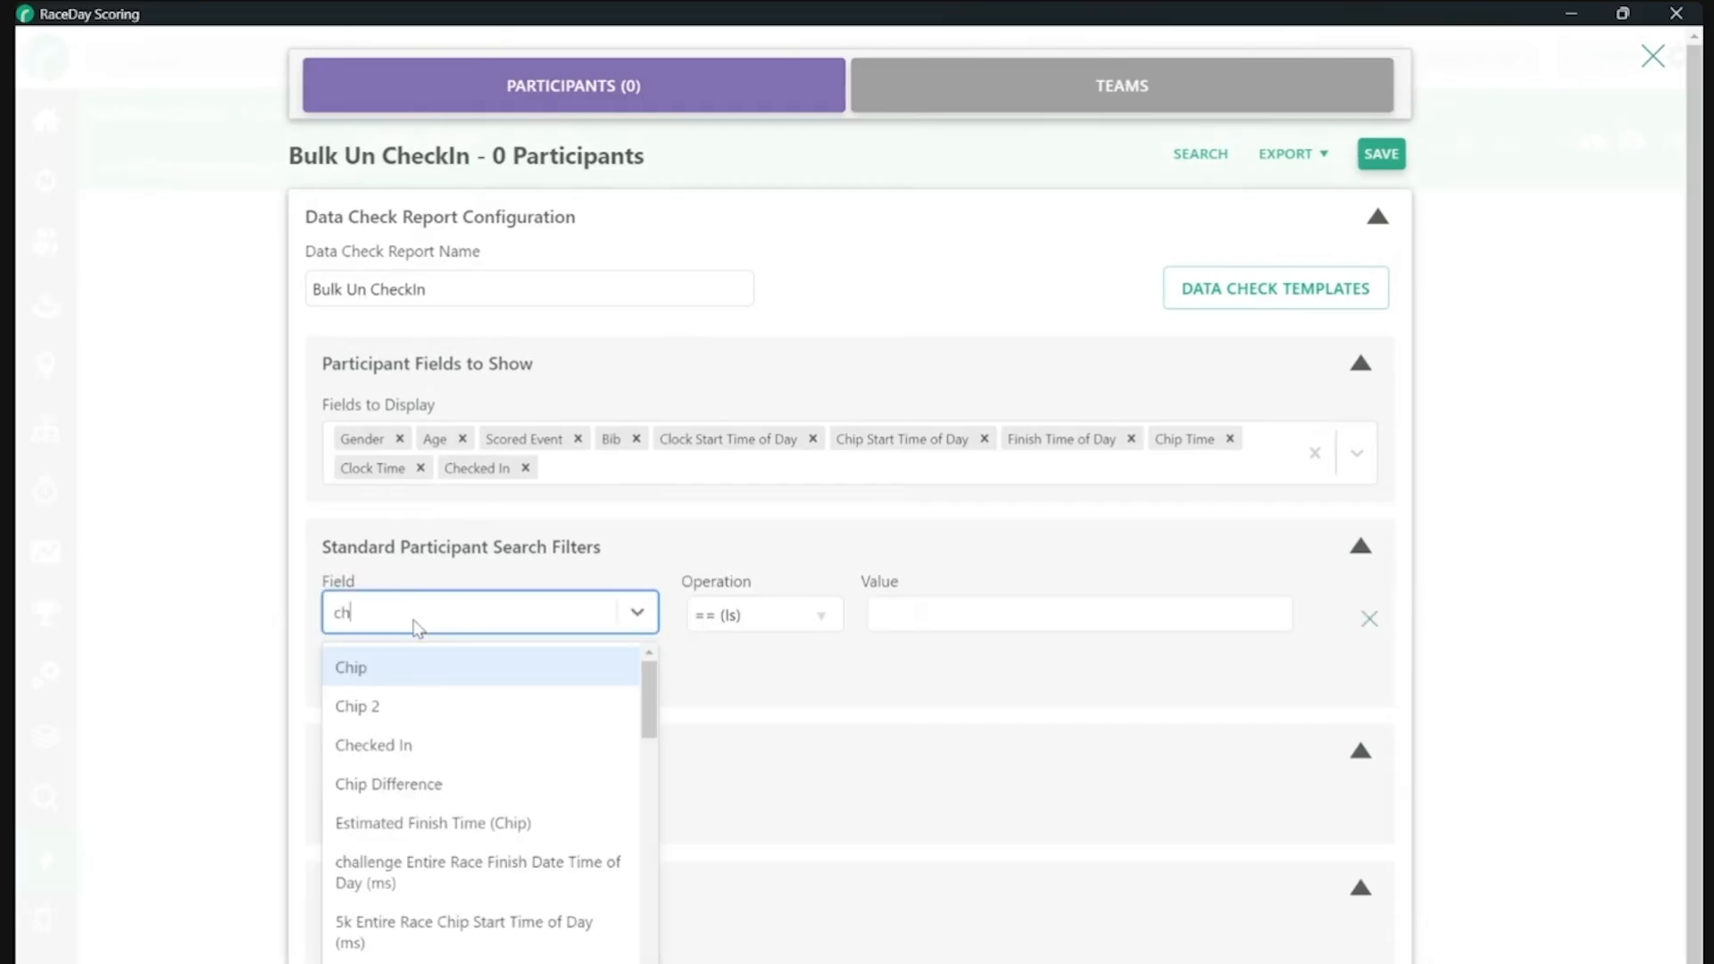
key("BackSpace")
key("BackSpace")
type("c")
left_click(433, 668)
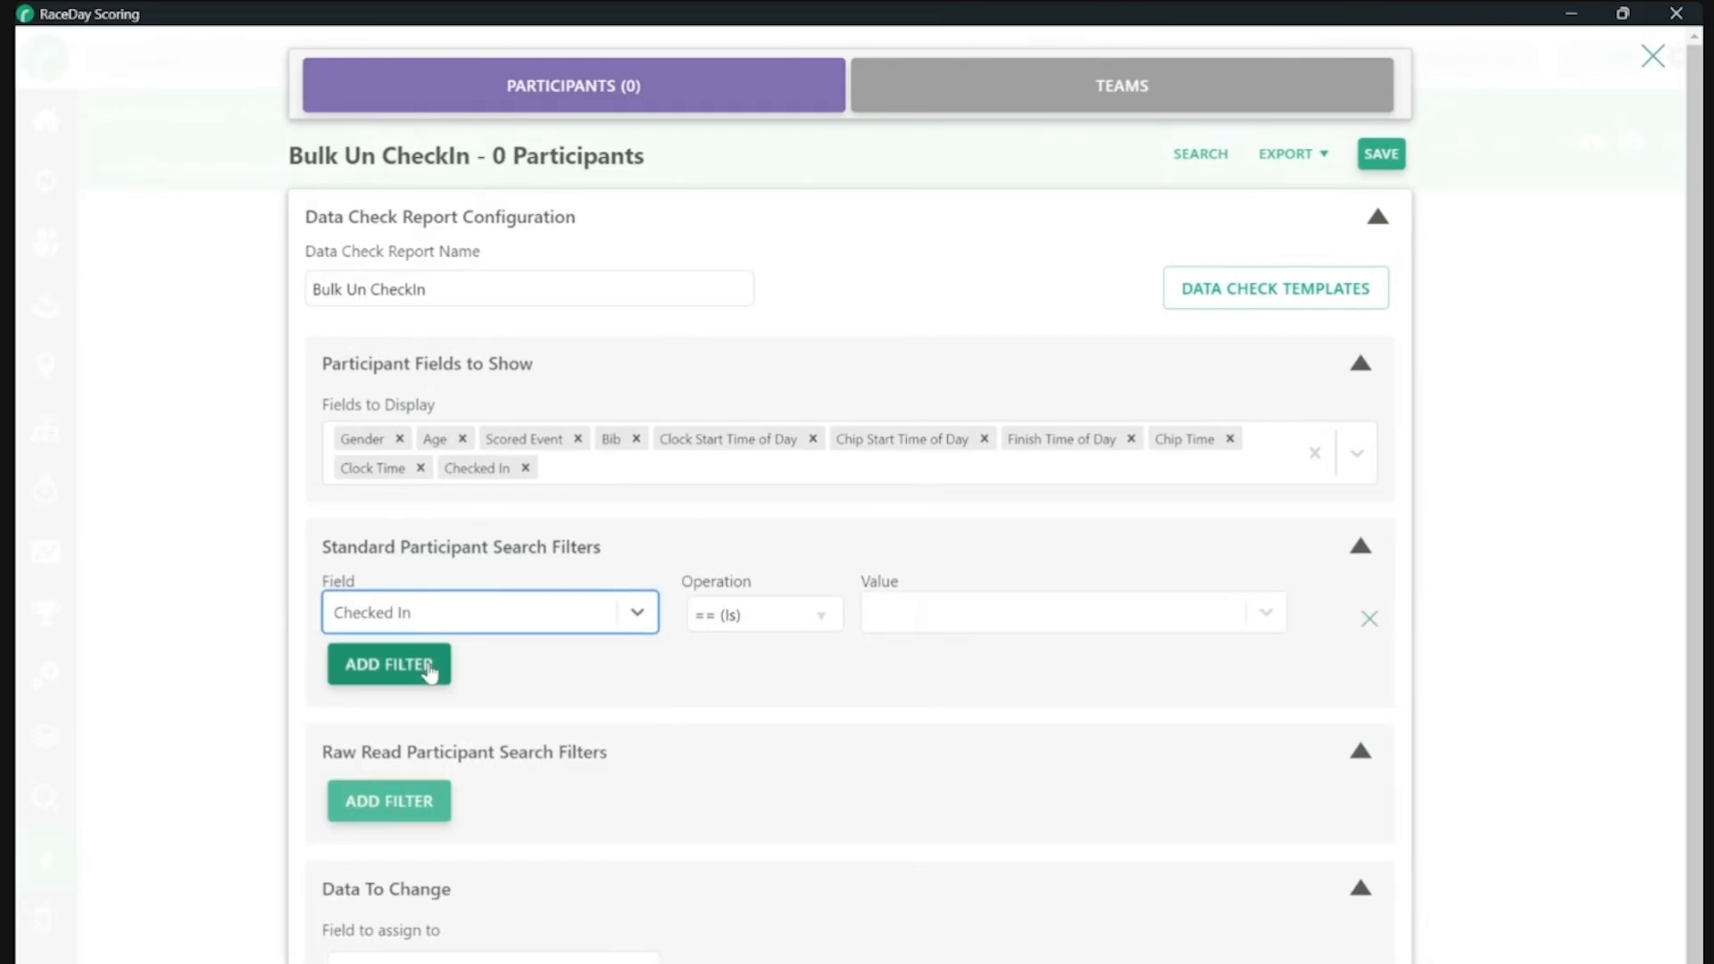
left_click(901, 614)
left_click(920, 669)
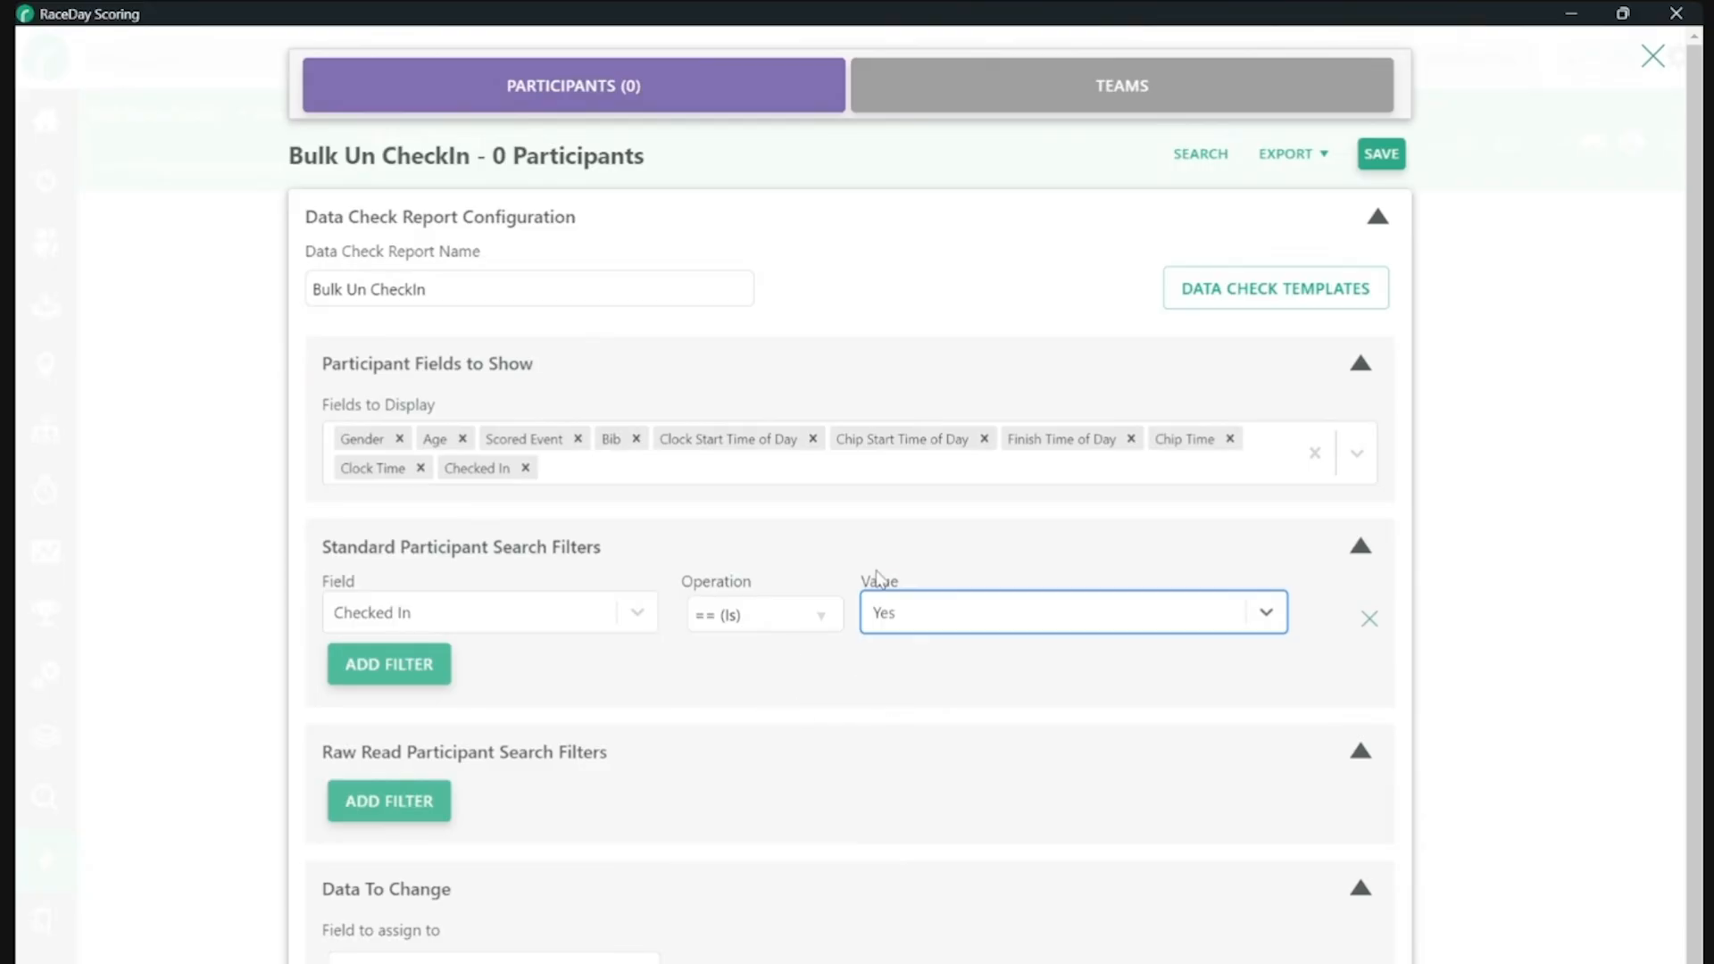
left_click(662, 693)
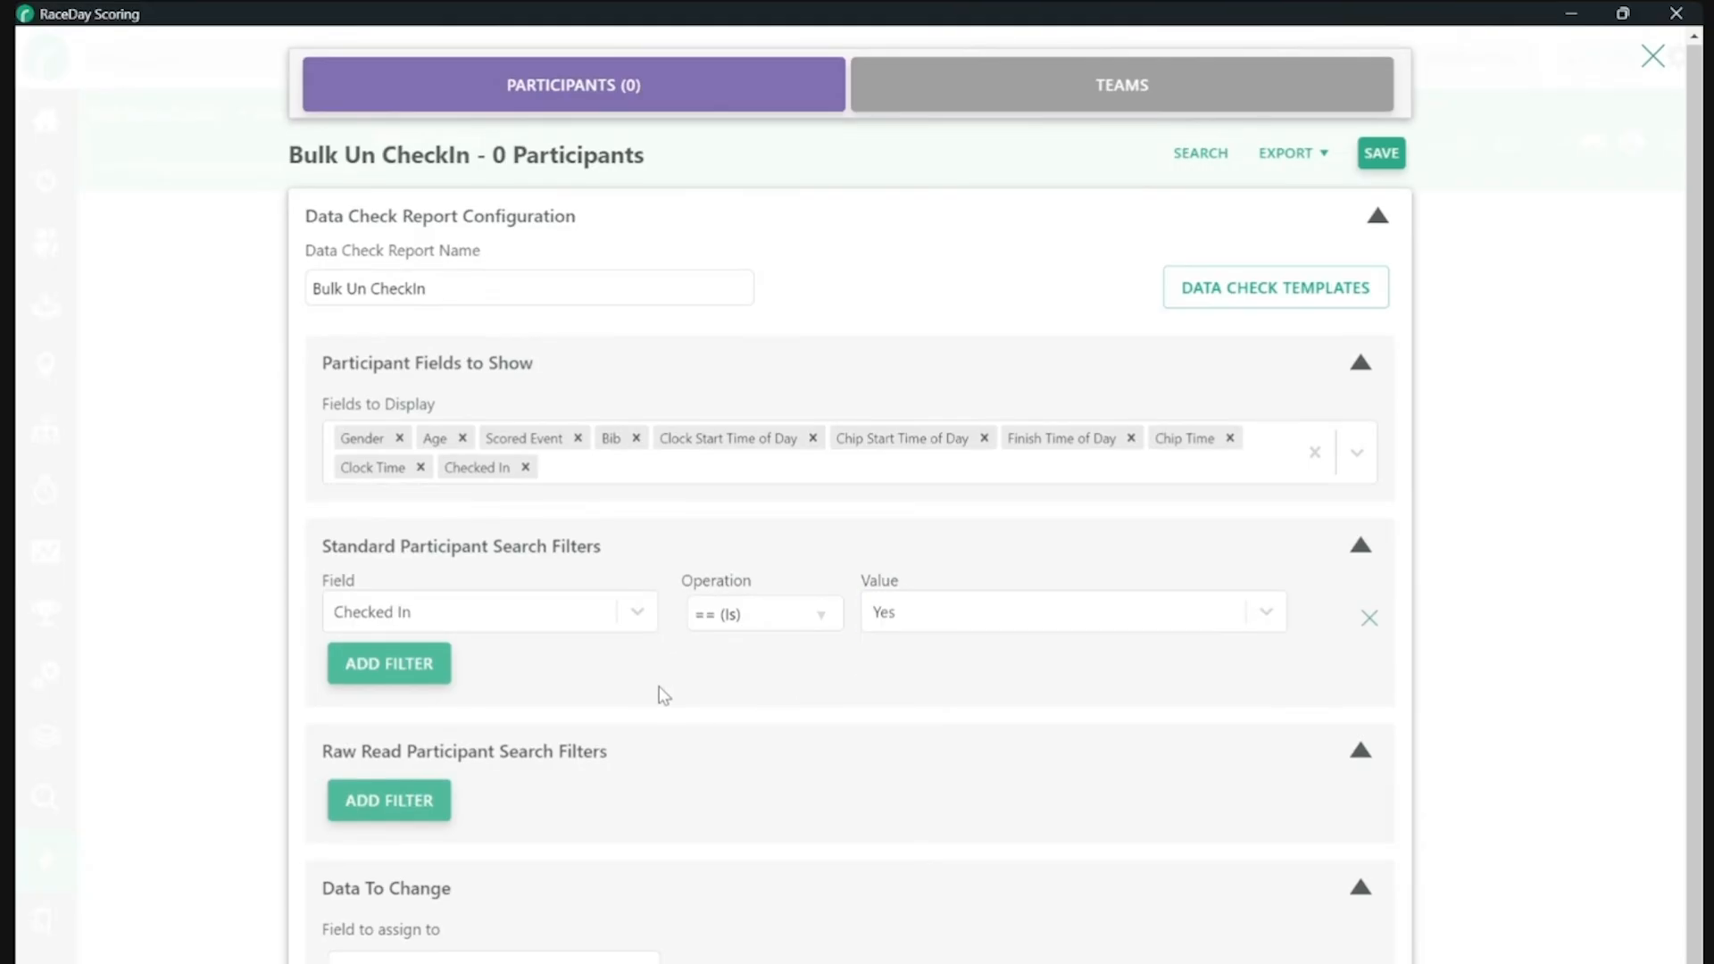
- Set the data to change to the Checked In field, with No as the value to assign
scroll(663, 695, "down", 1)
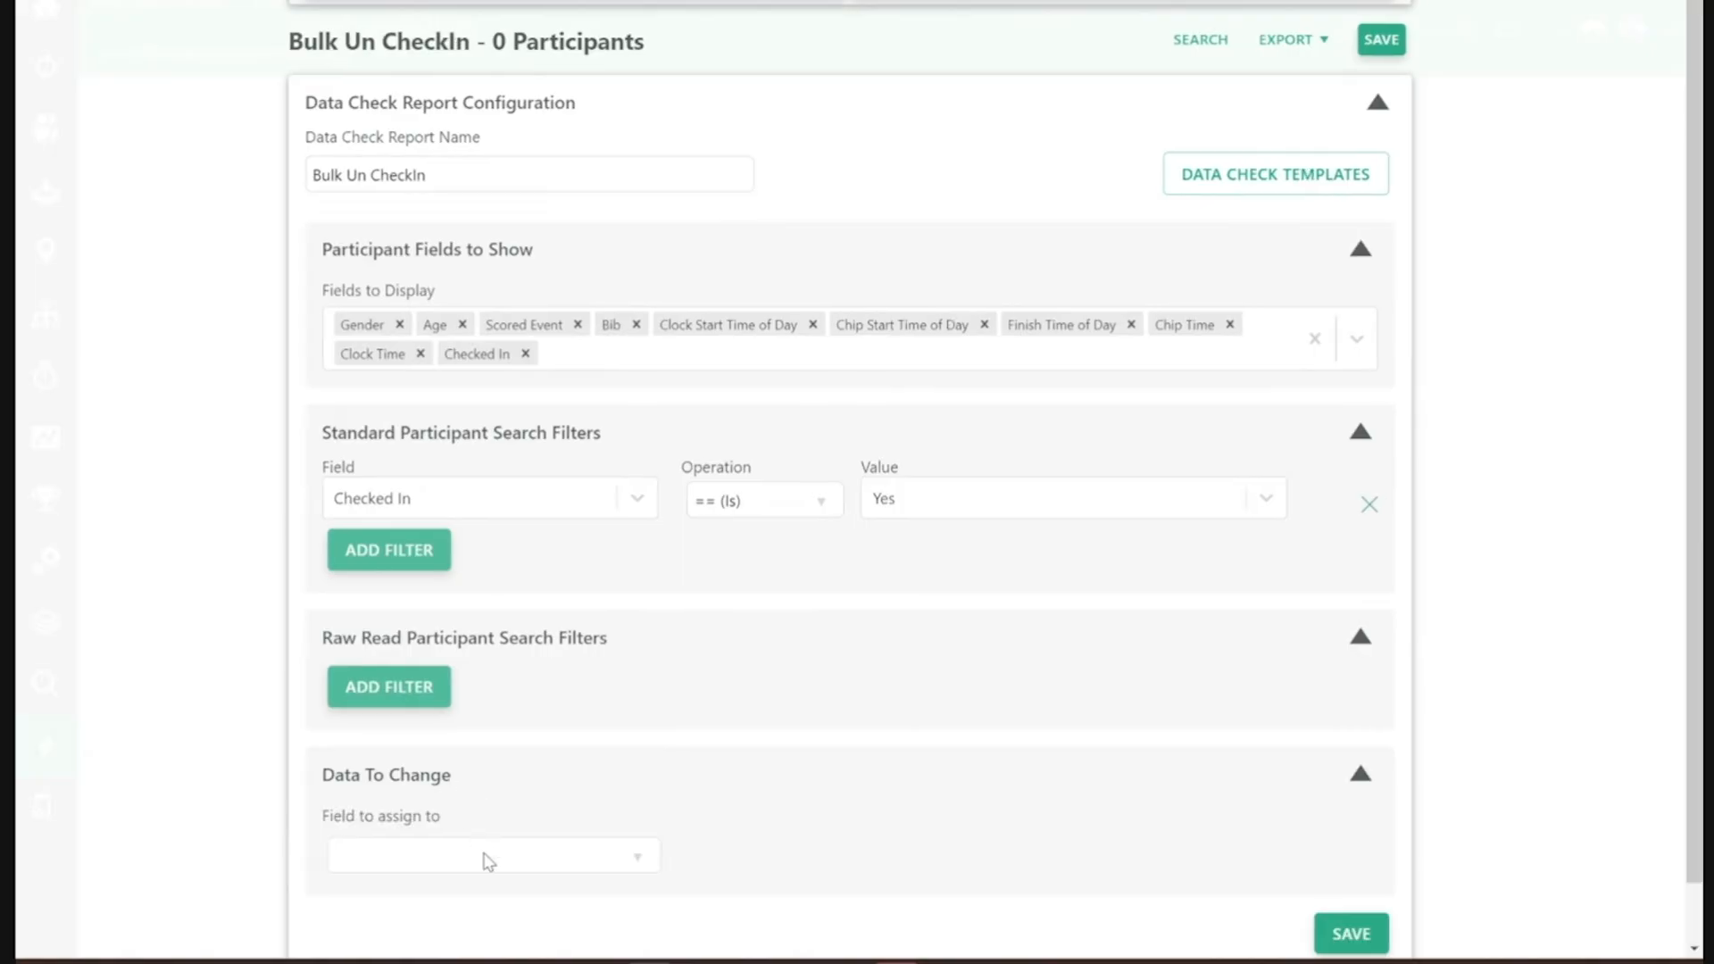
left_click(489, 860)
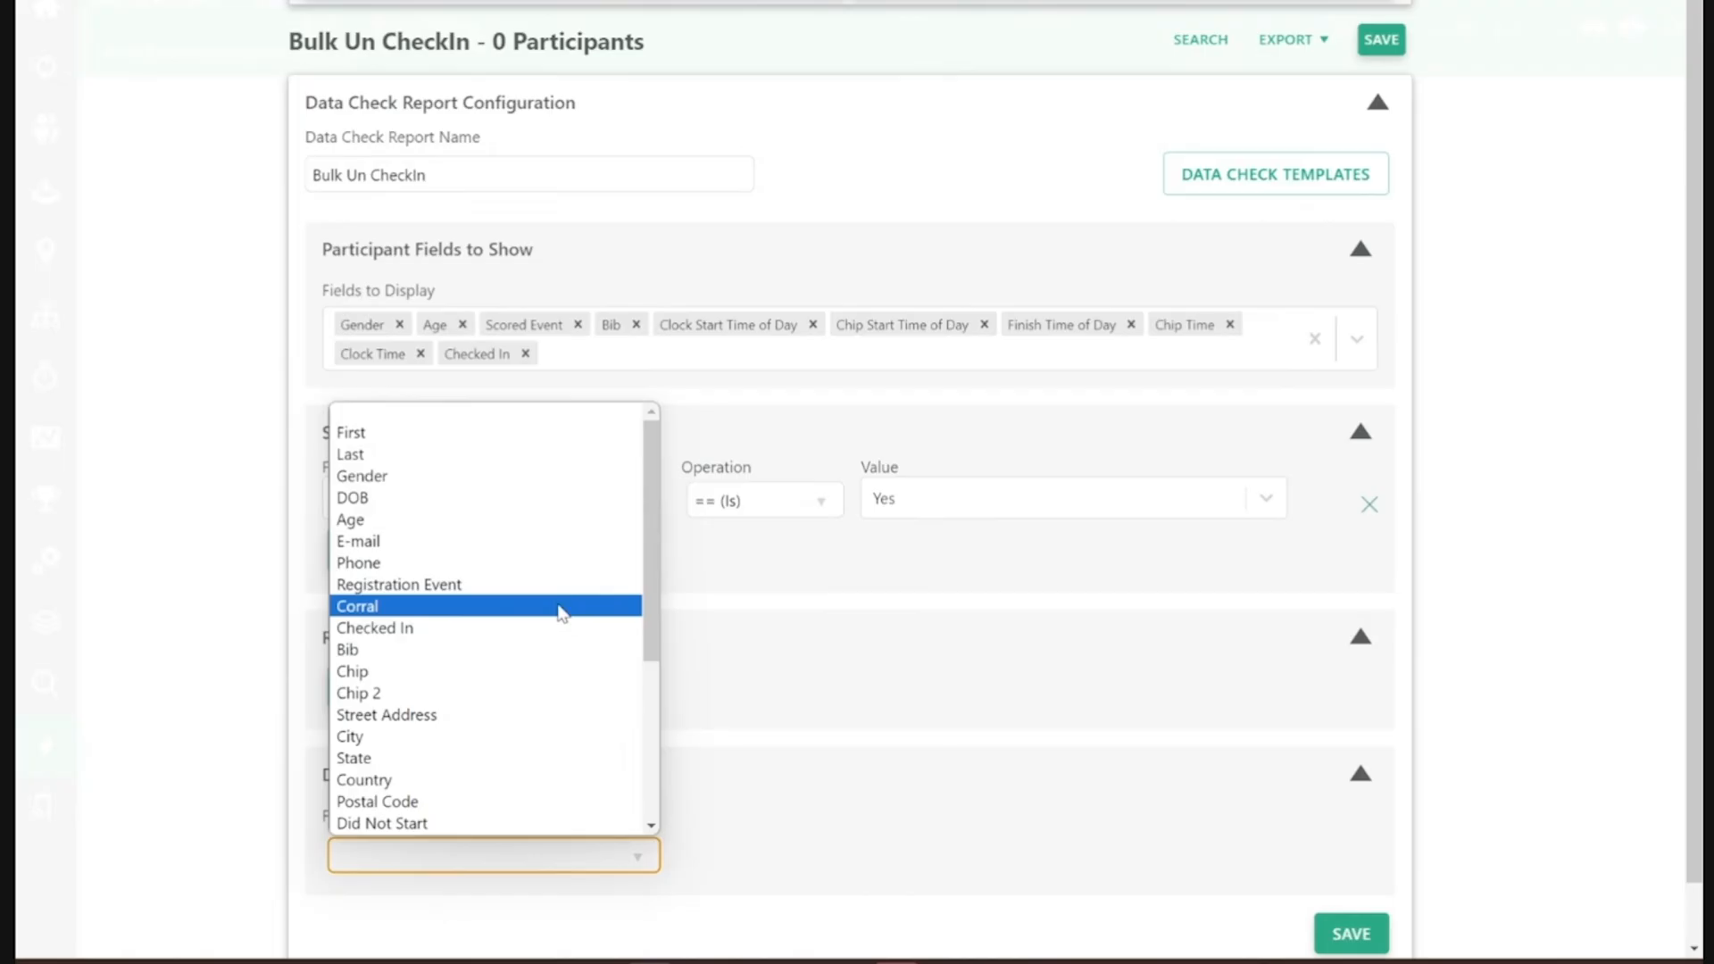
left_click(443, 627)
scroll(776, 742, "down", 1)
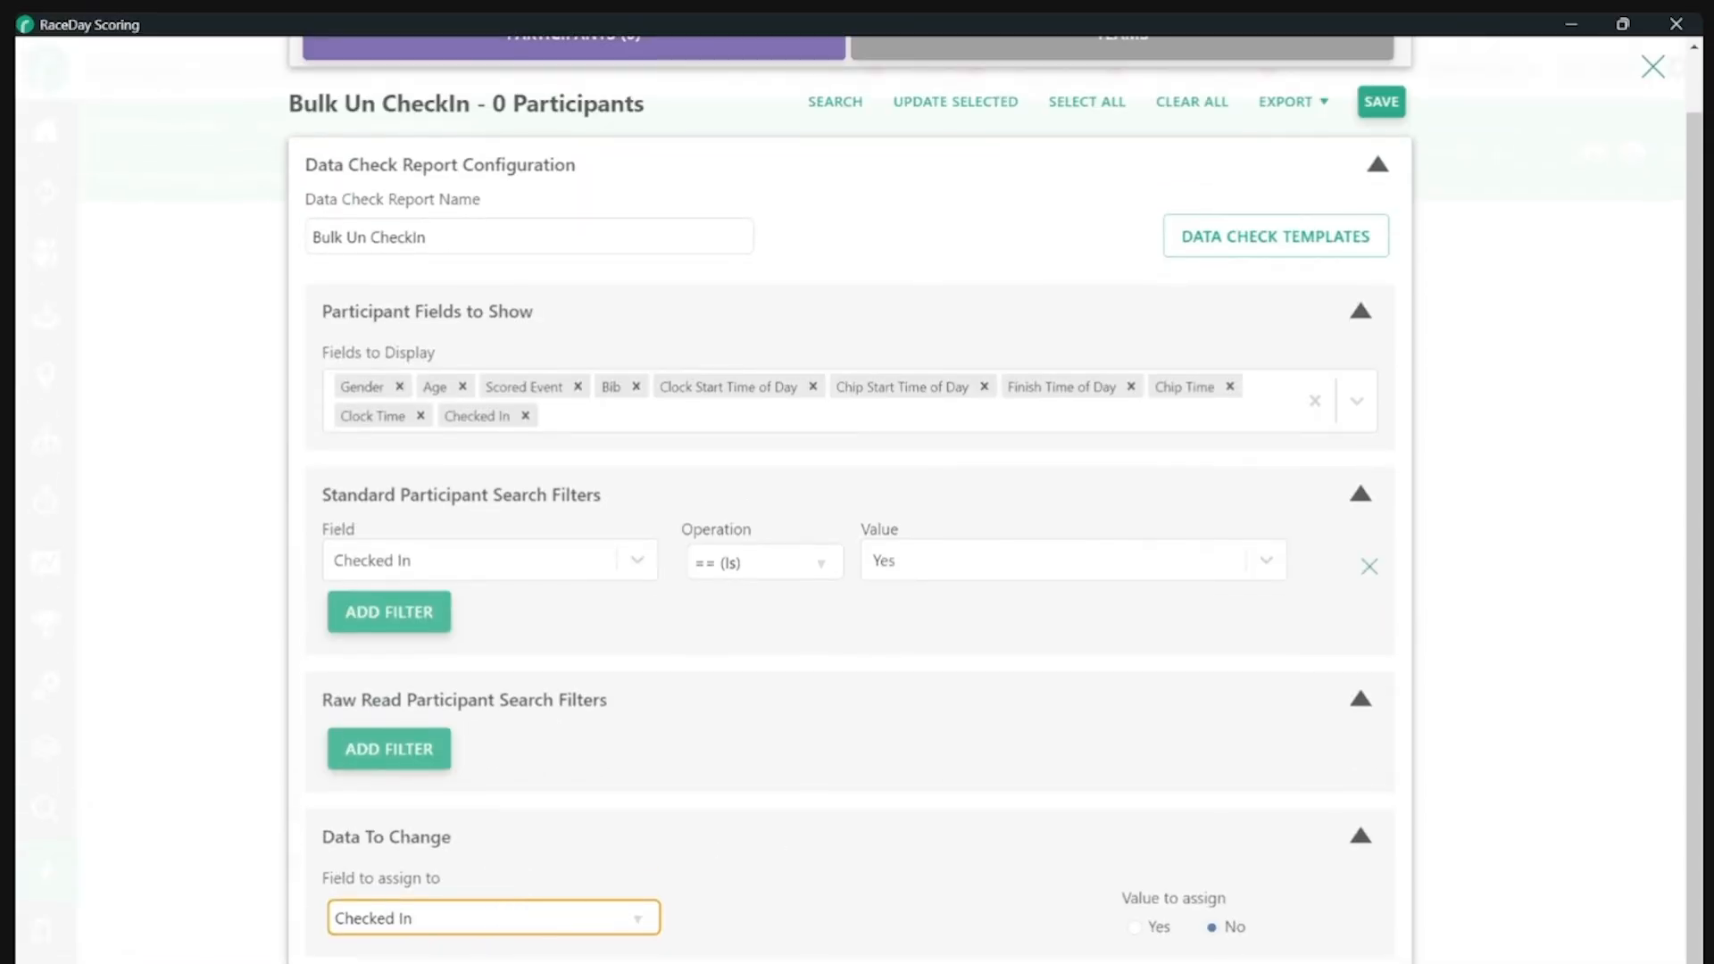
- Run the report's search for matching participants, save the report and return to the report list
left_click(833, 101)
left_click(844, 154)
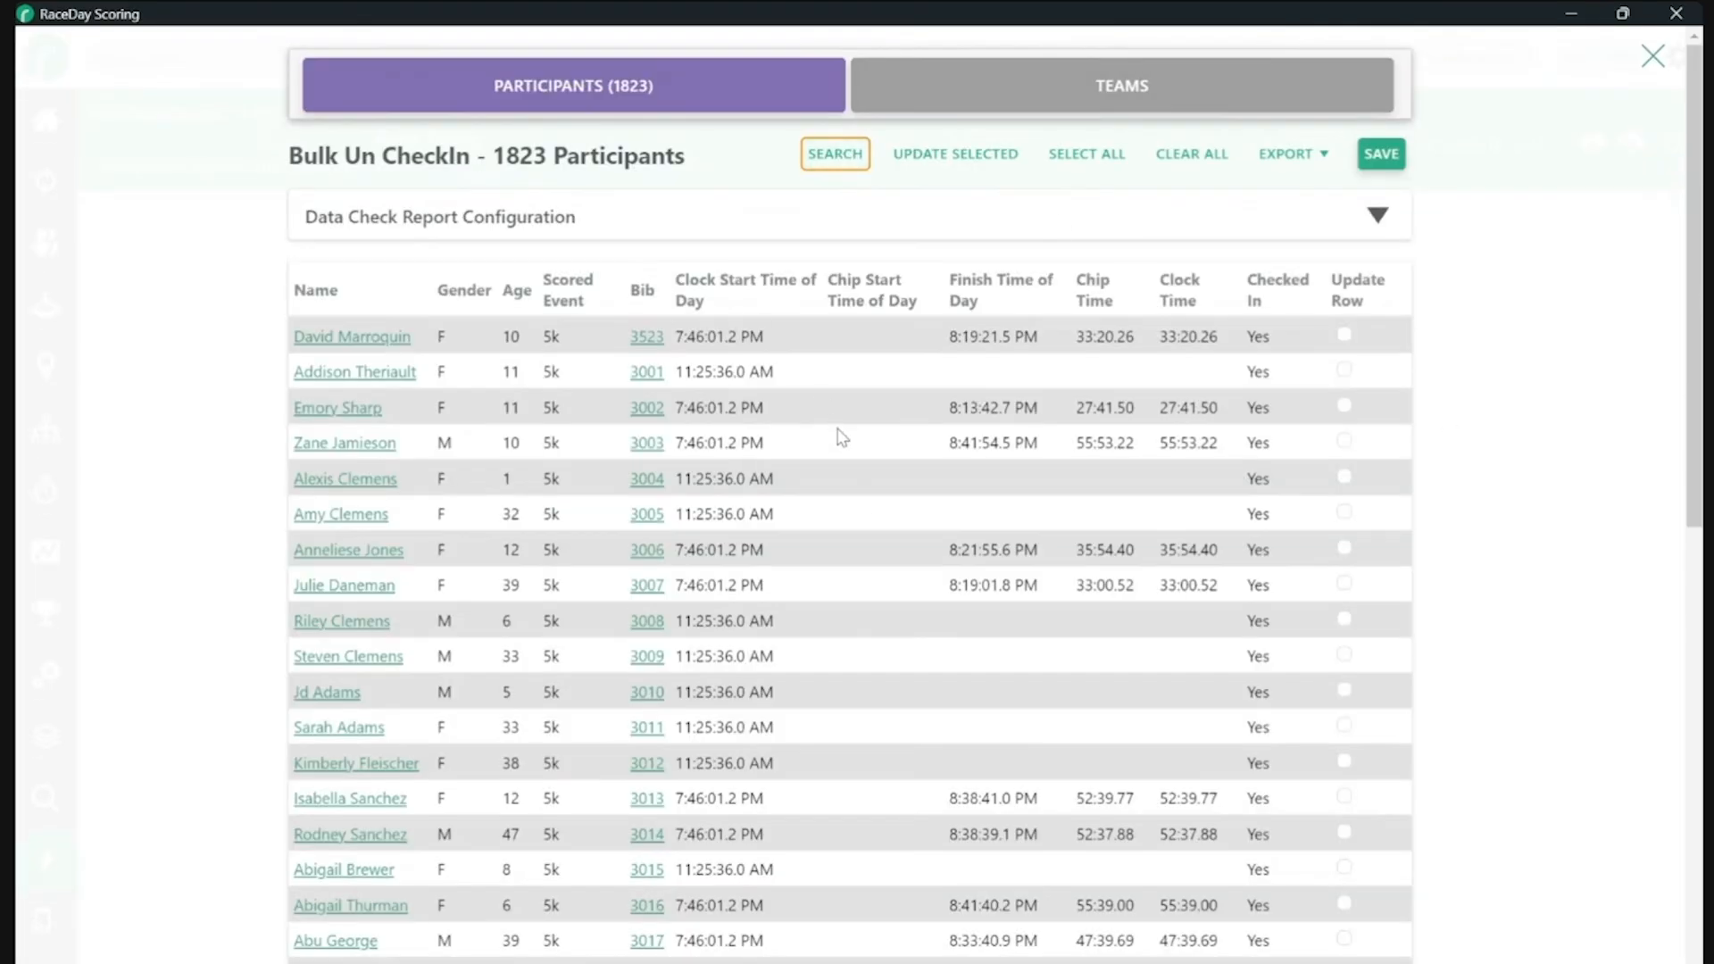
key("Escape")
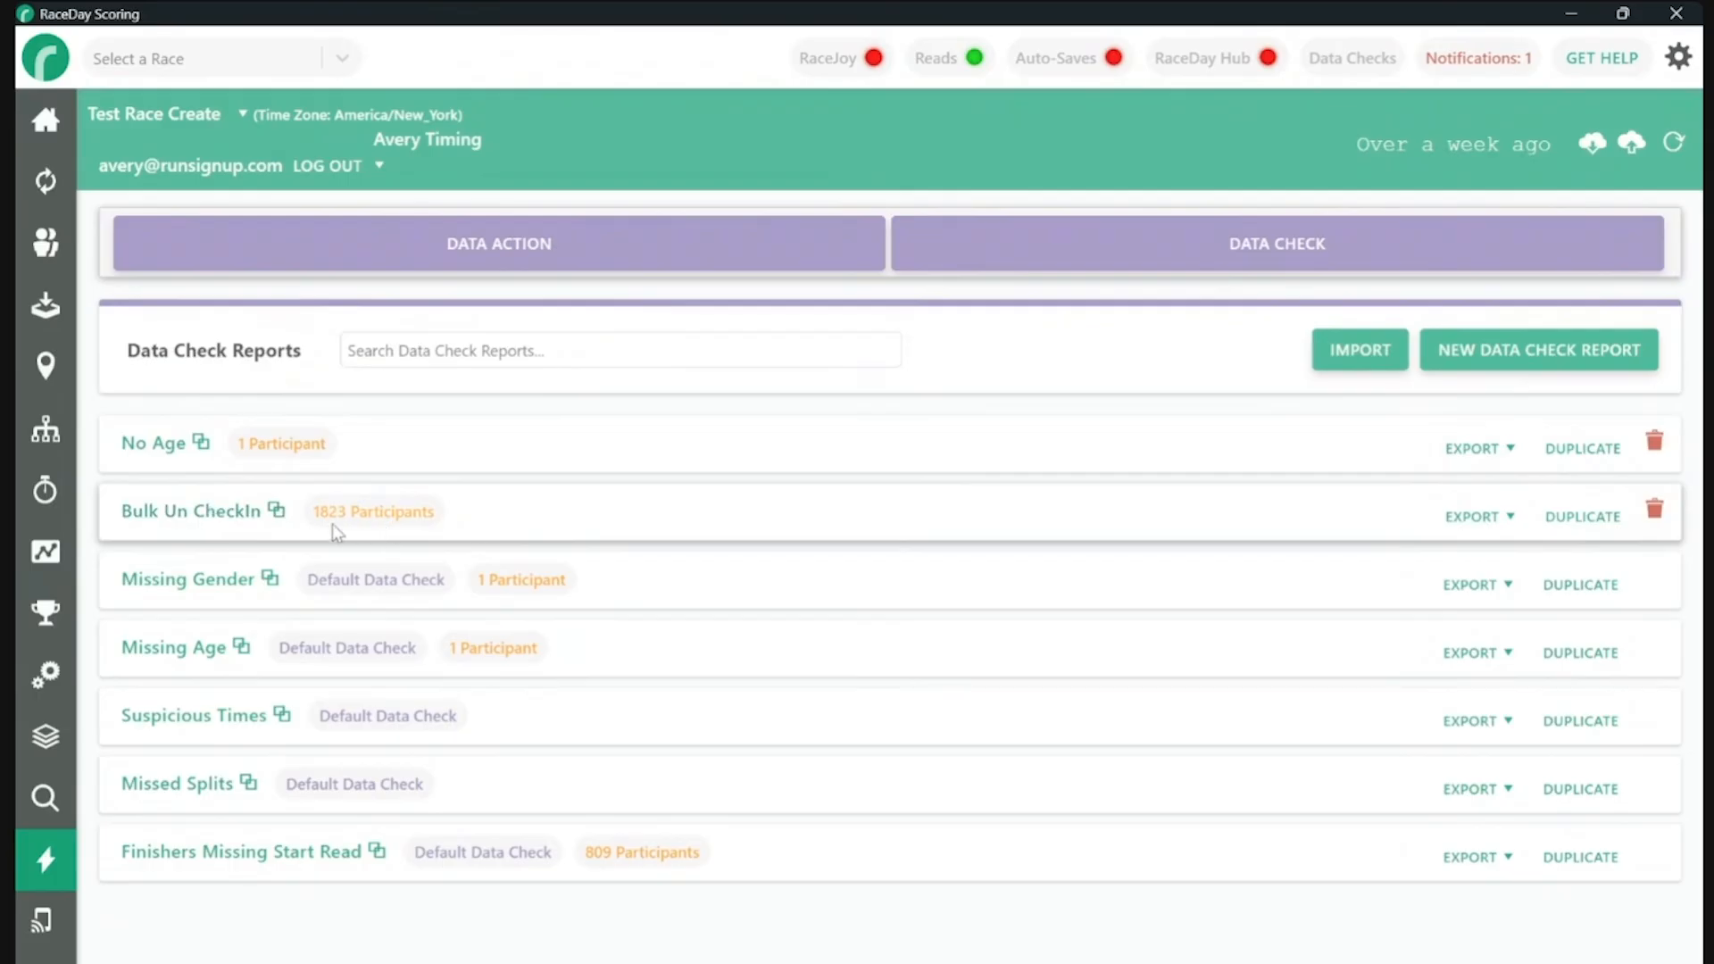
- Reopen the Bulk Un CheckIn report, update only the first listed participant and dismiss the notification
left_click(243, 513)
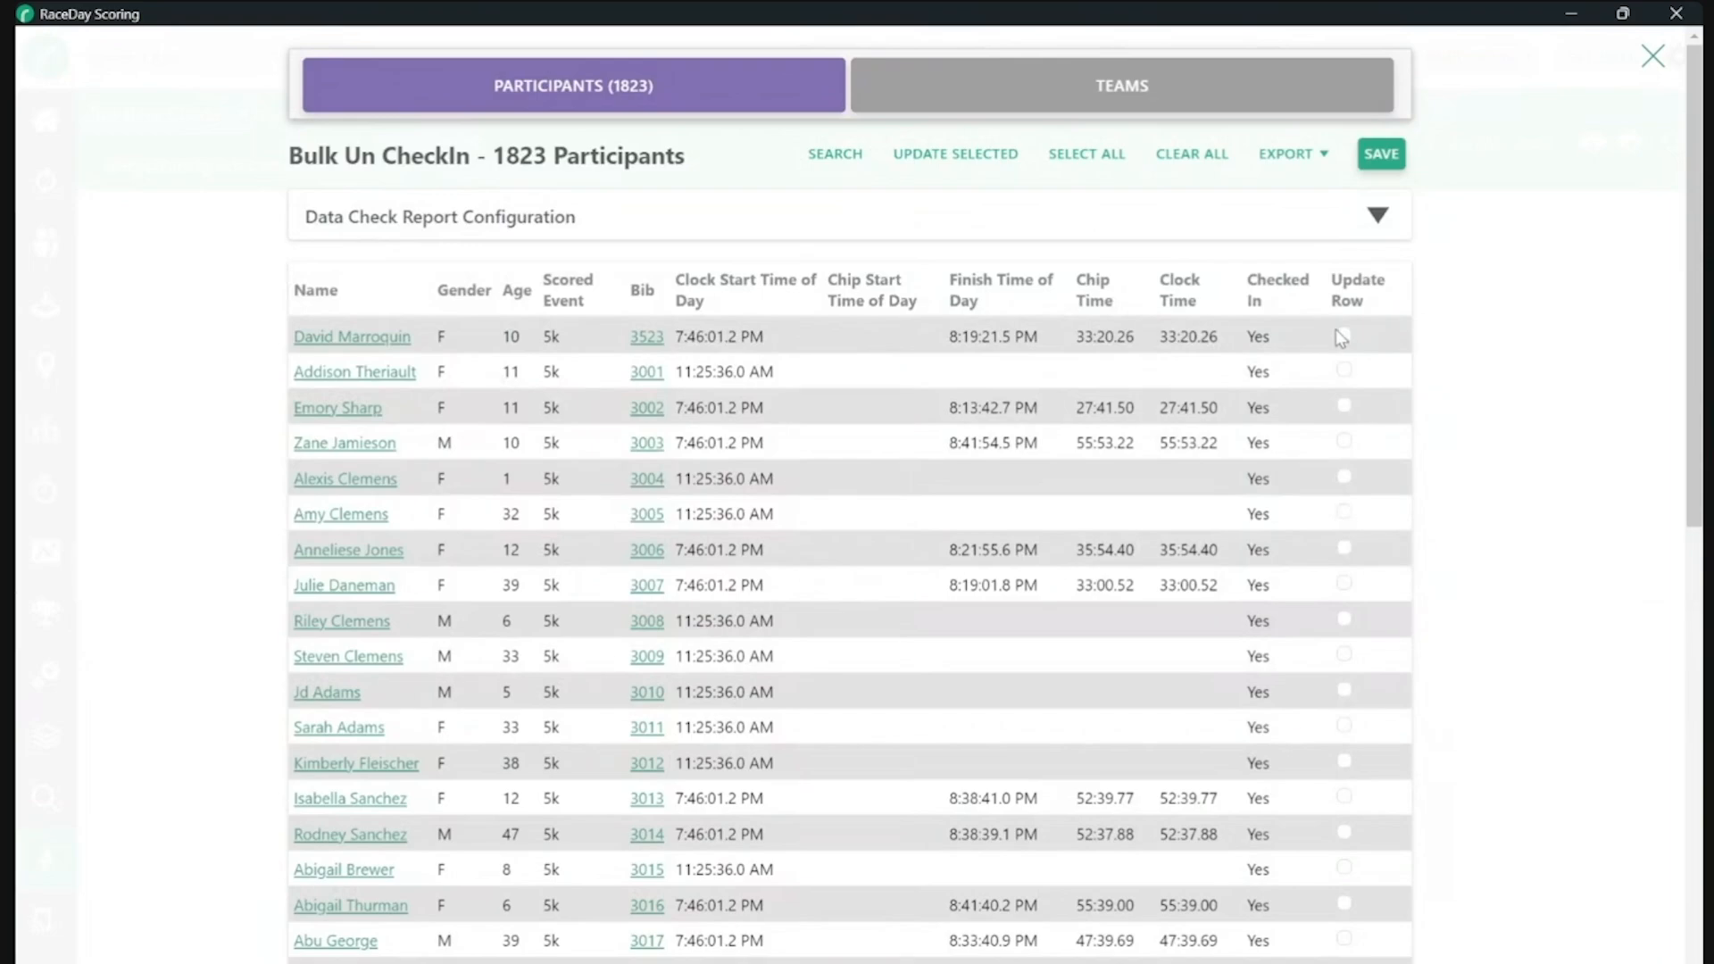
left_click(1344, 336)
left_click(998, 163)
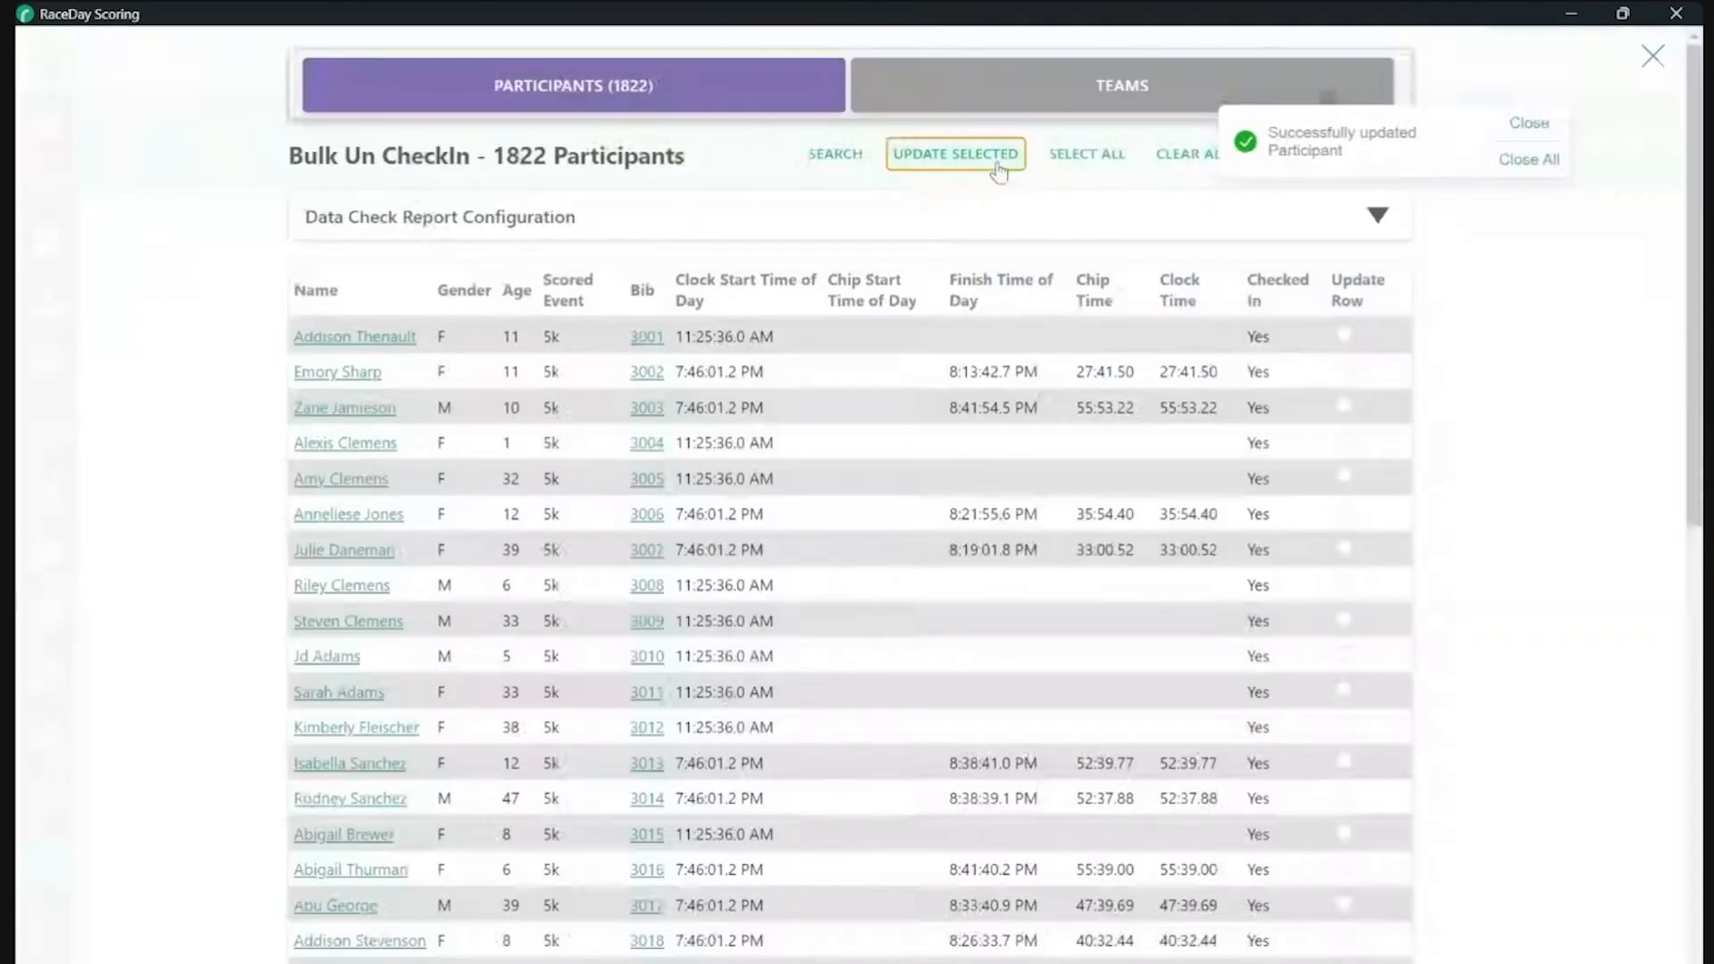
left_click(1532, 164)
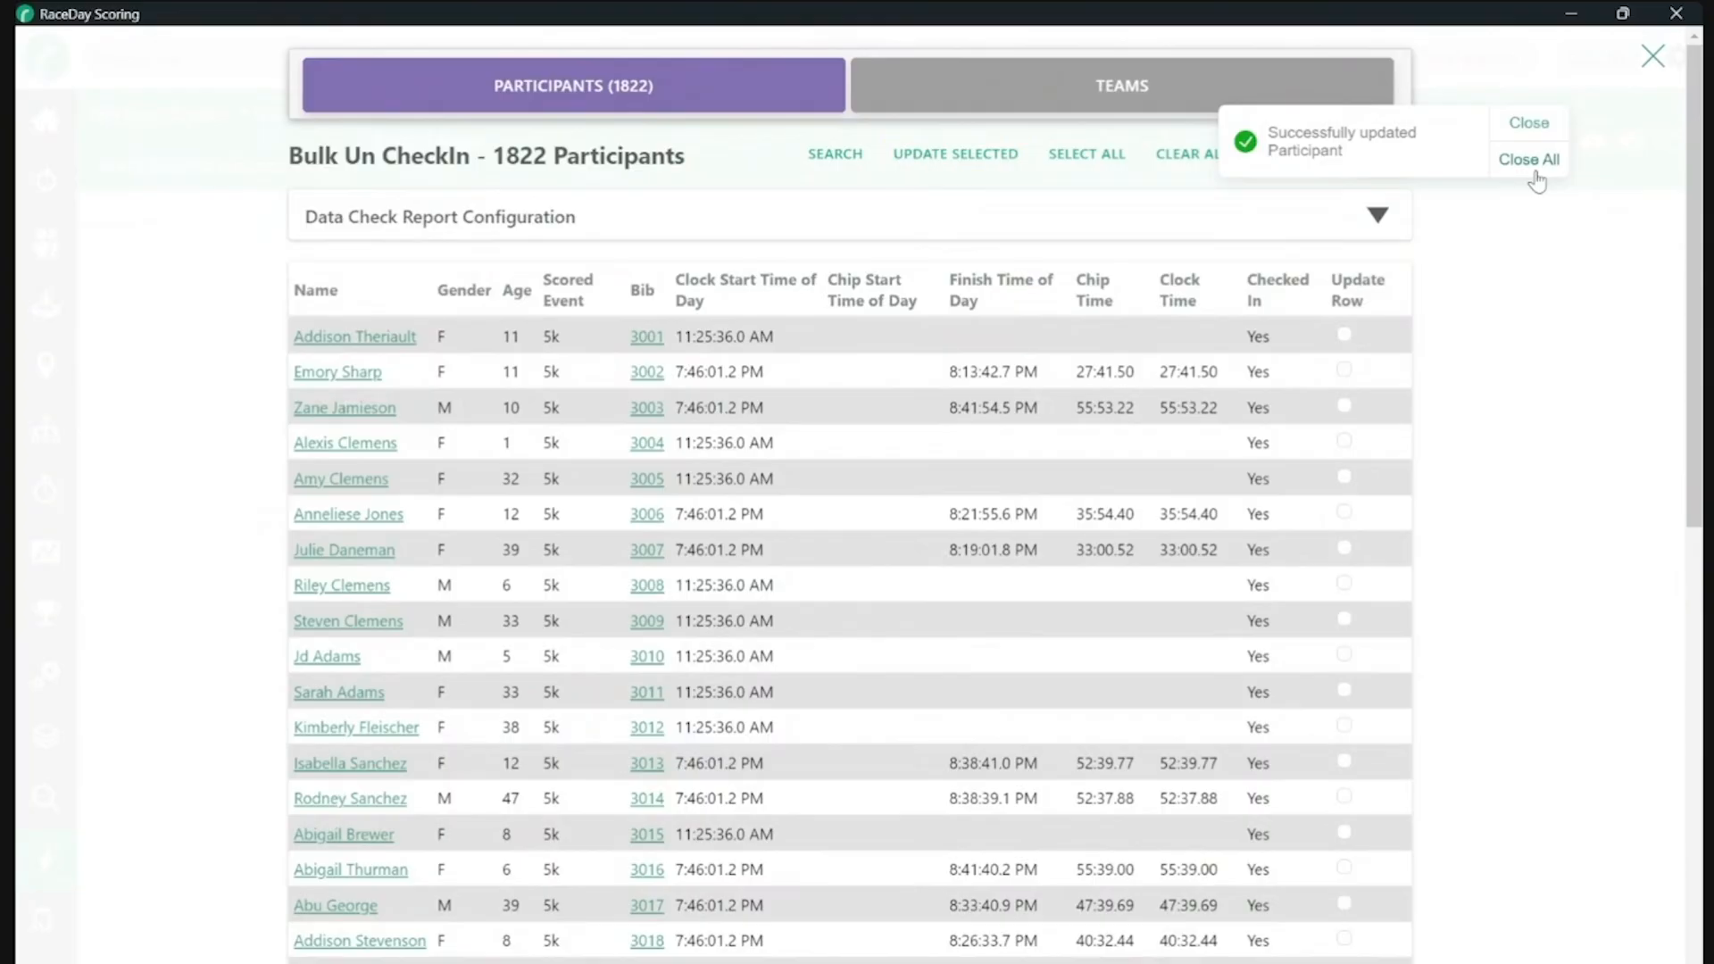
- Select all remaining participants in the report, apply the update to them and close the report
double_click(542, 152)
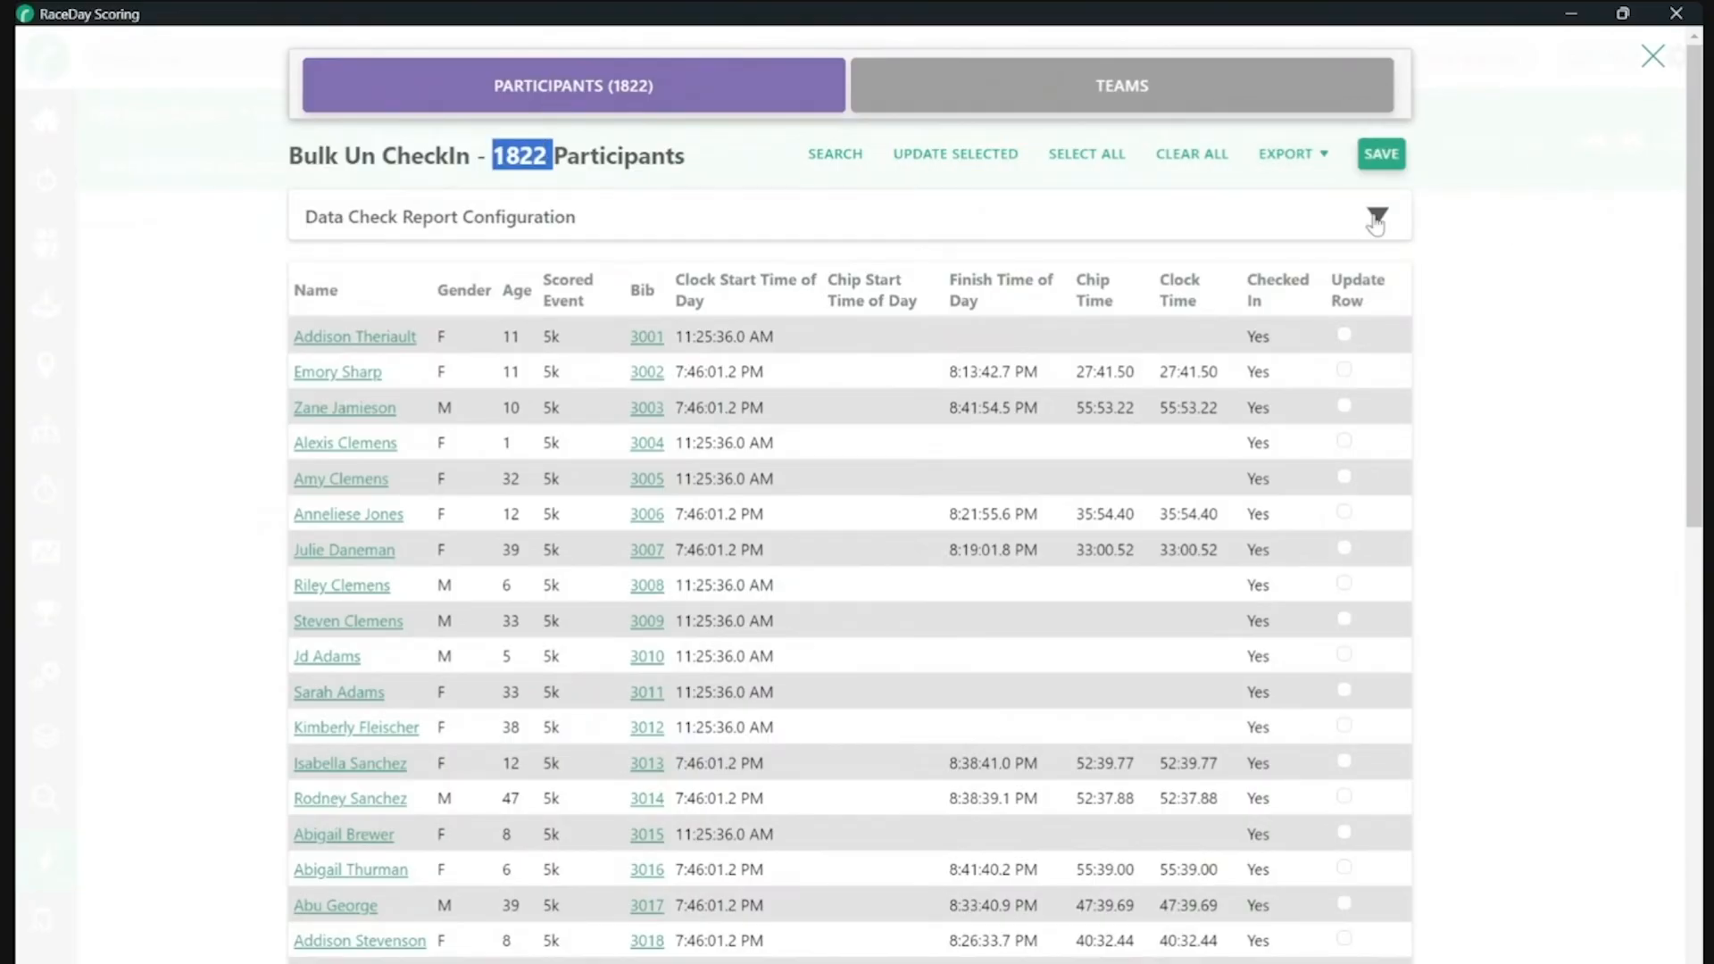
left_click(1101, 159)
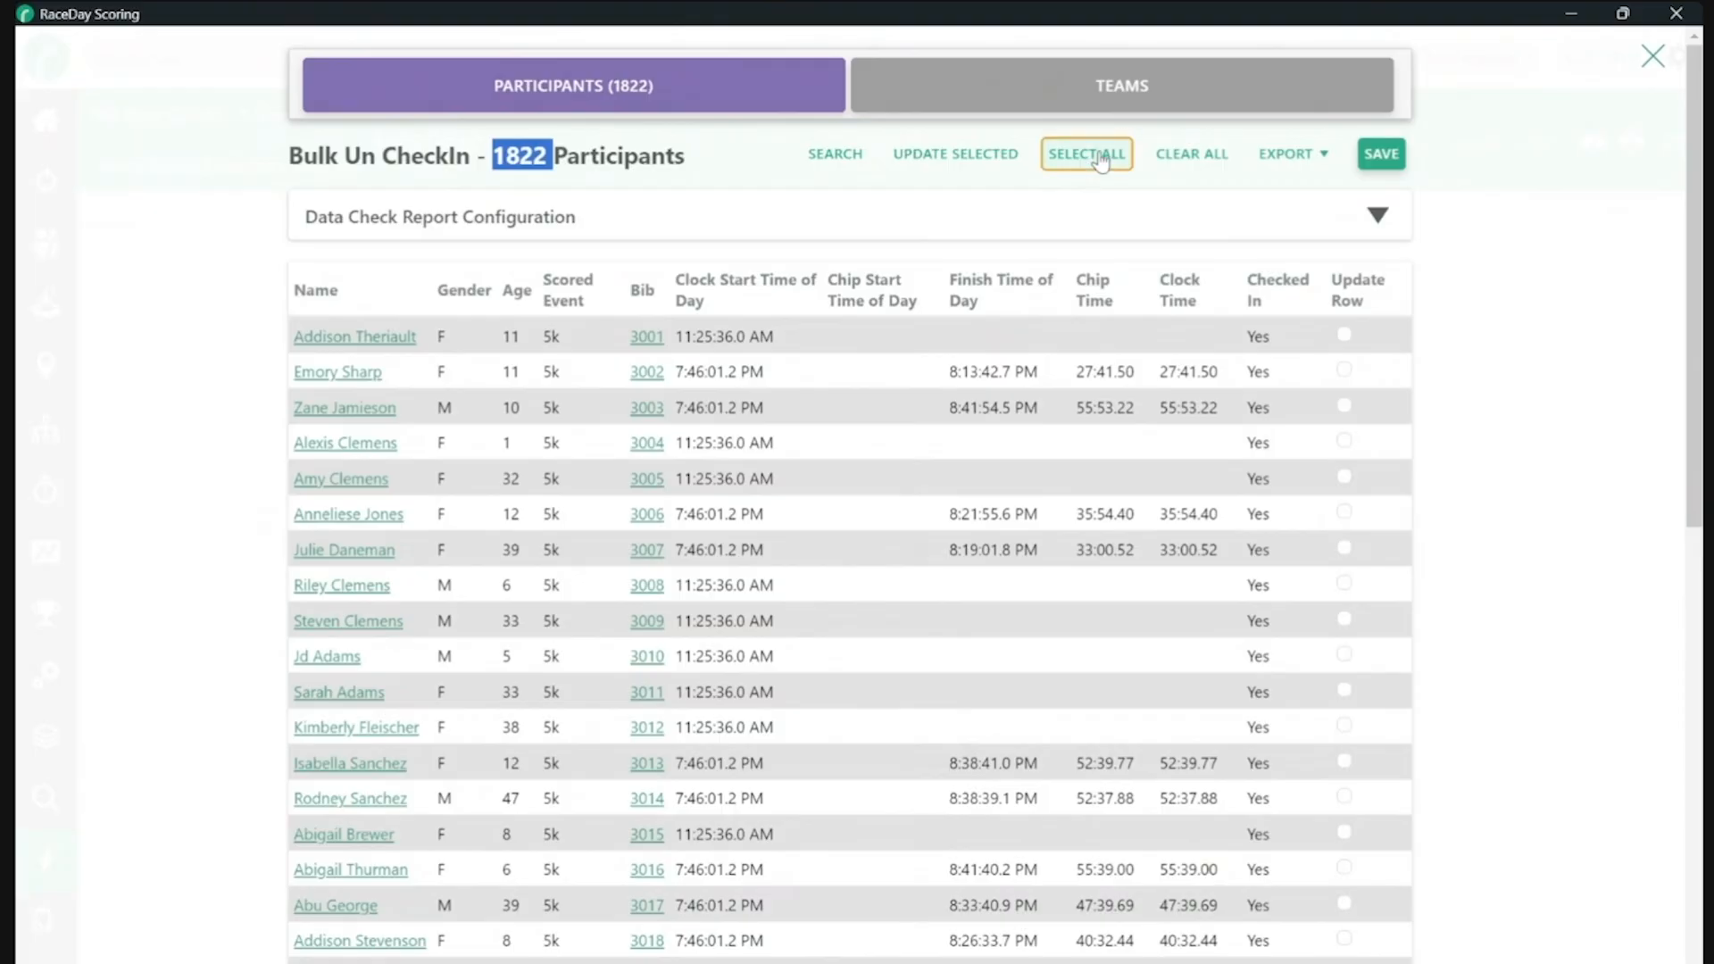
left_click(971, 159)
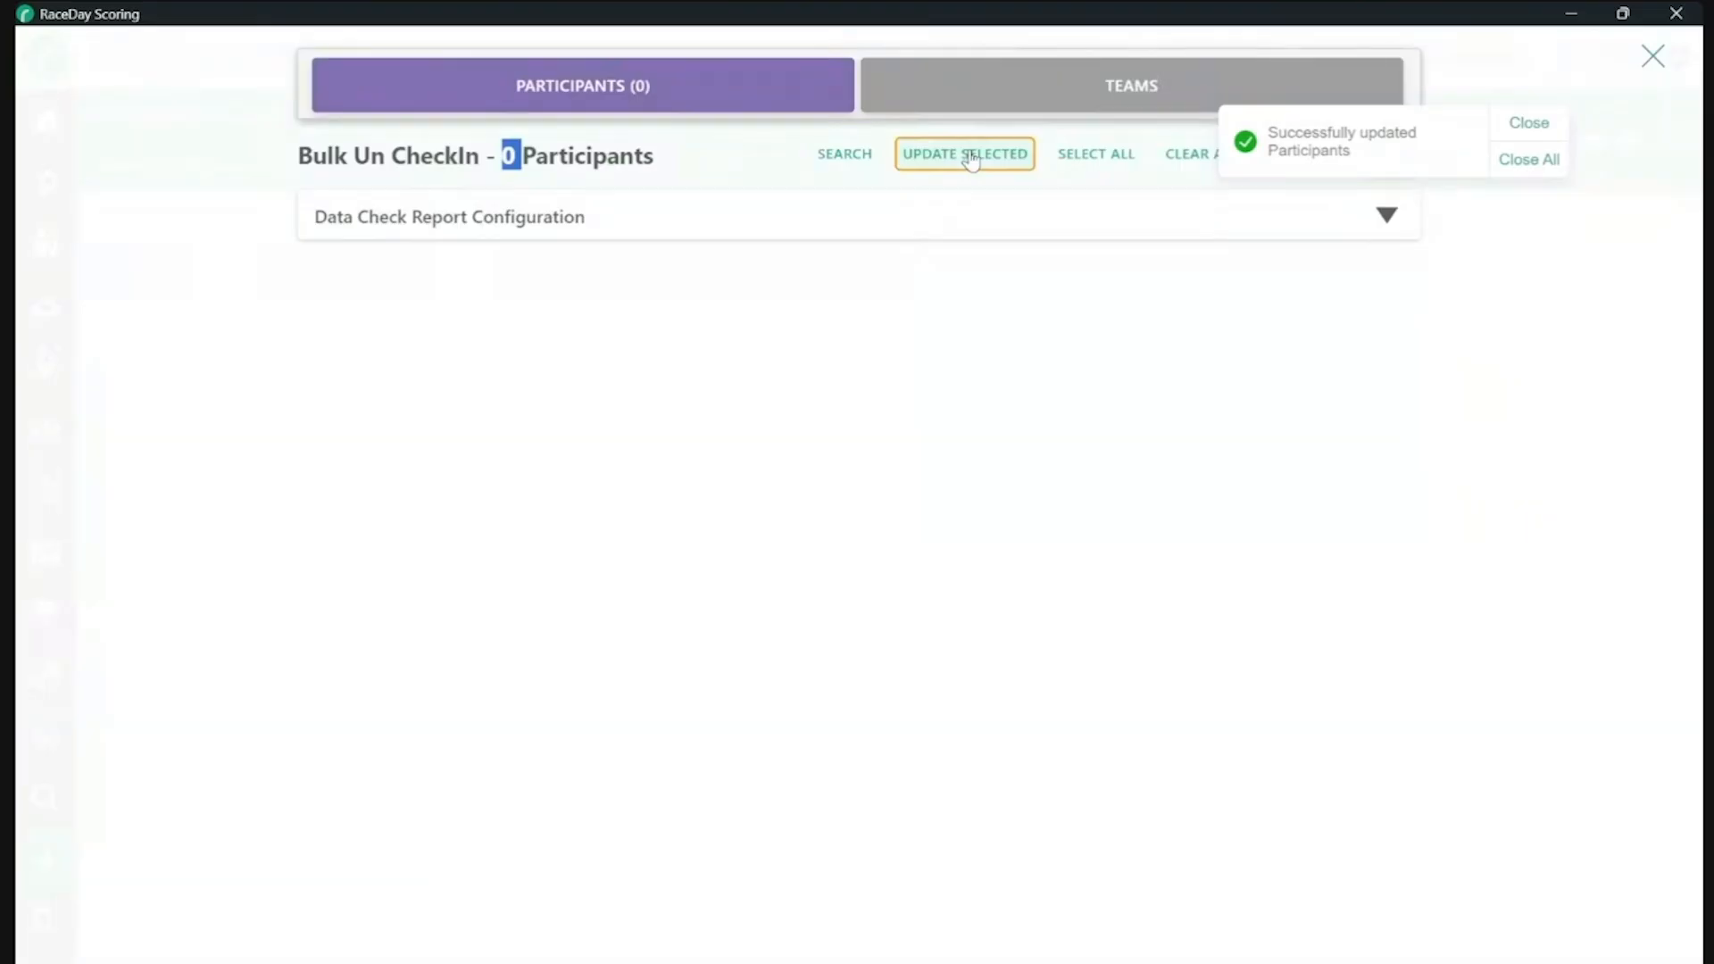
left_click(811, 358)
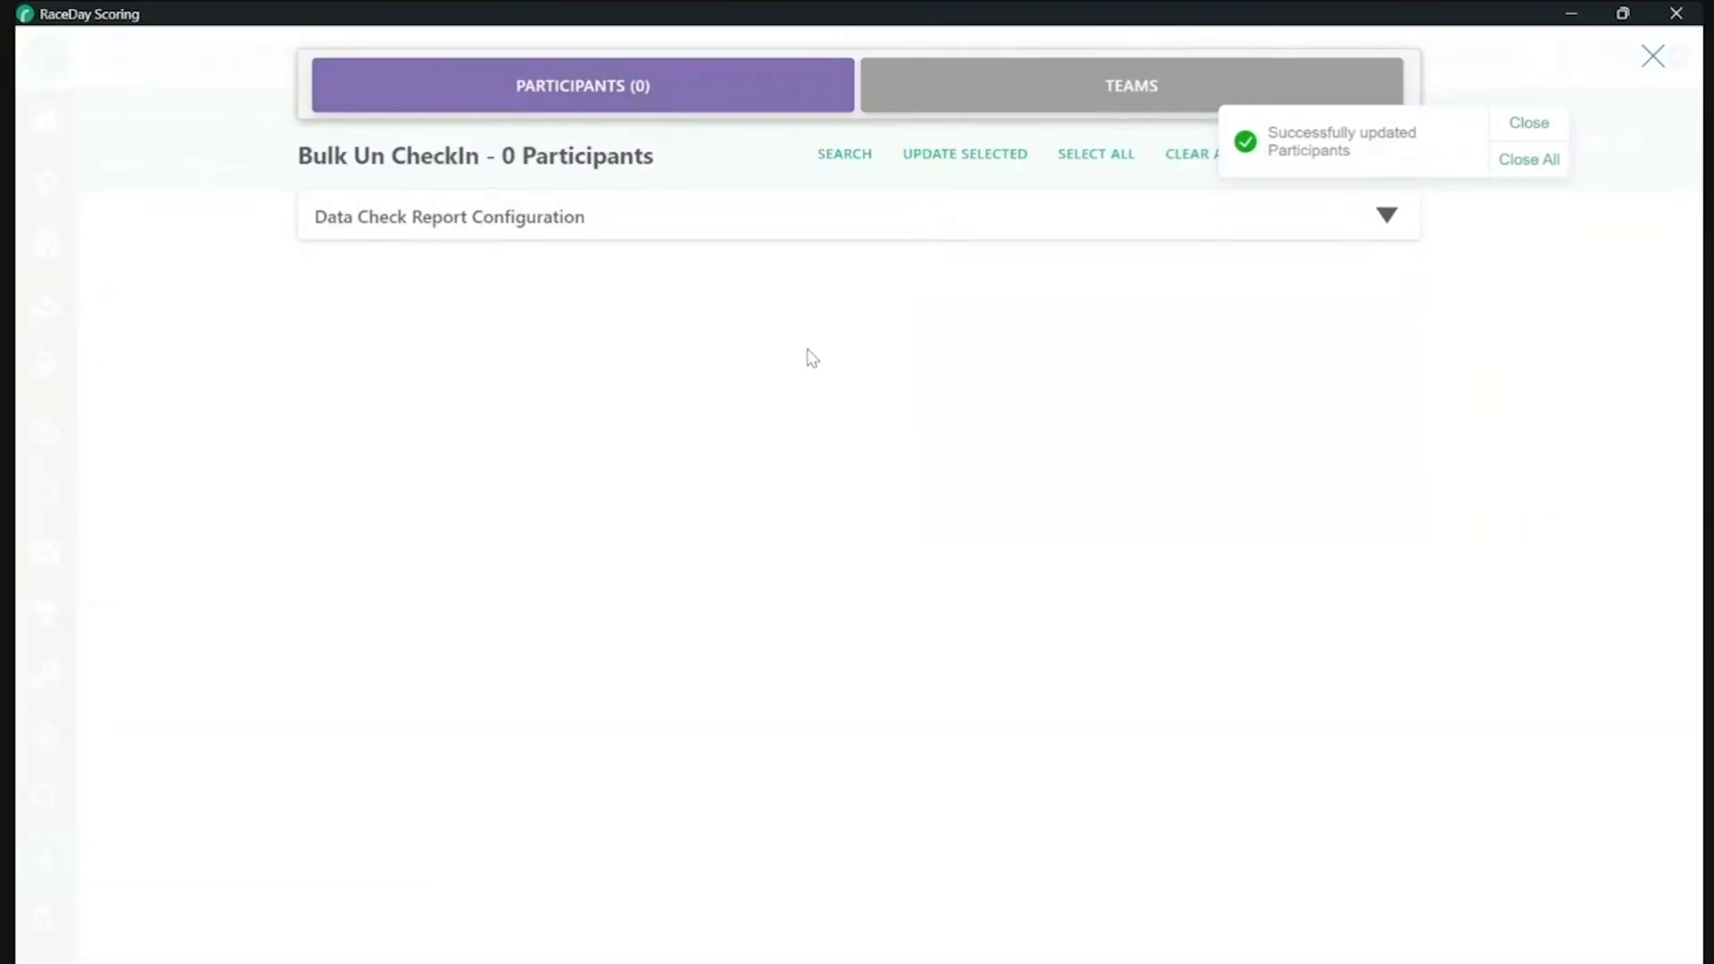
key("Escape")
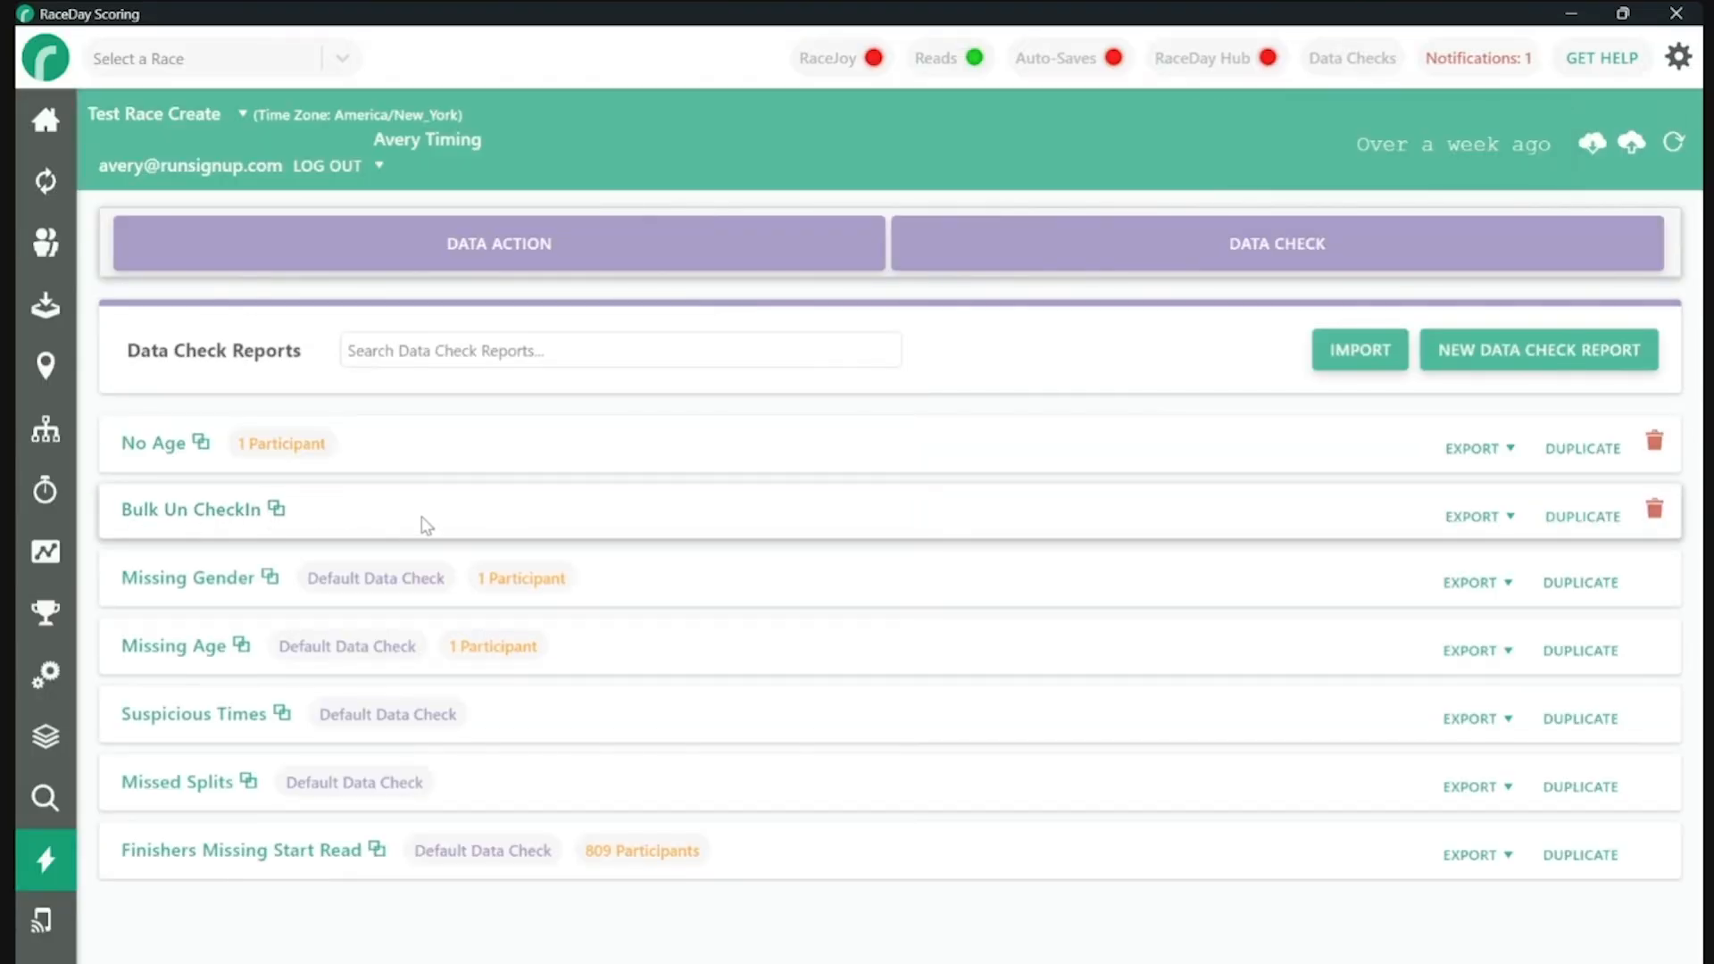
- Open the race's Participants page on RunSignup in the browser
left_click(163, 125)
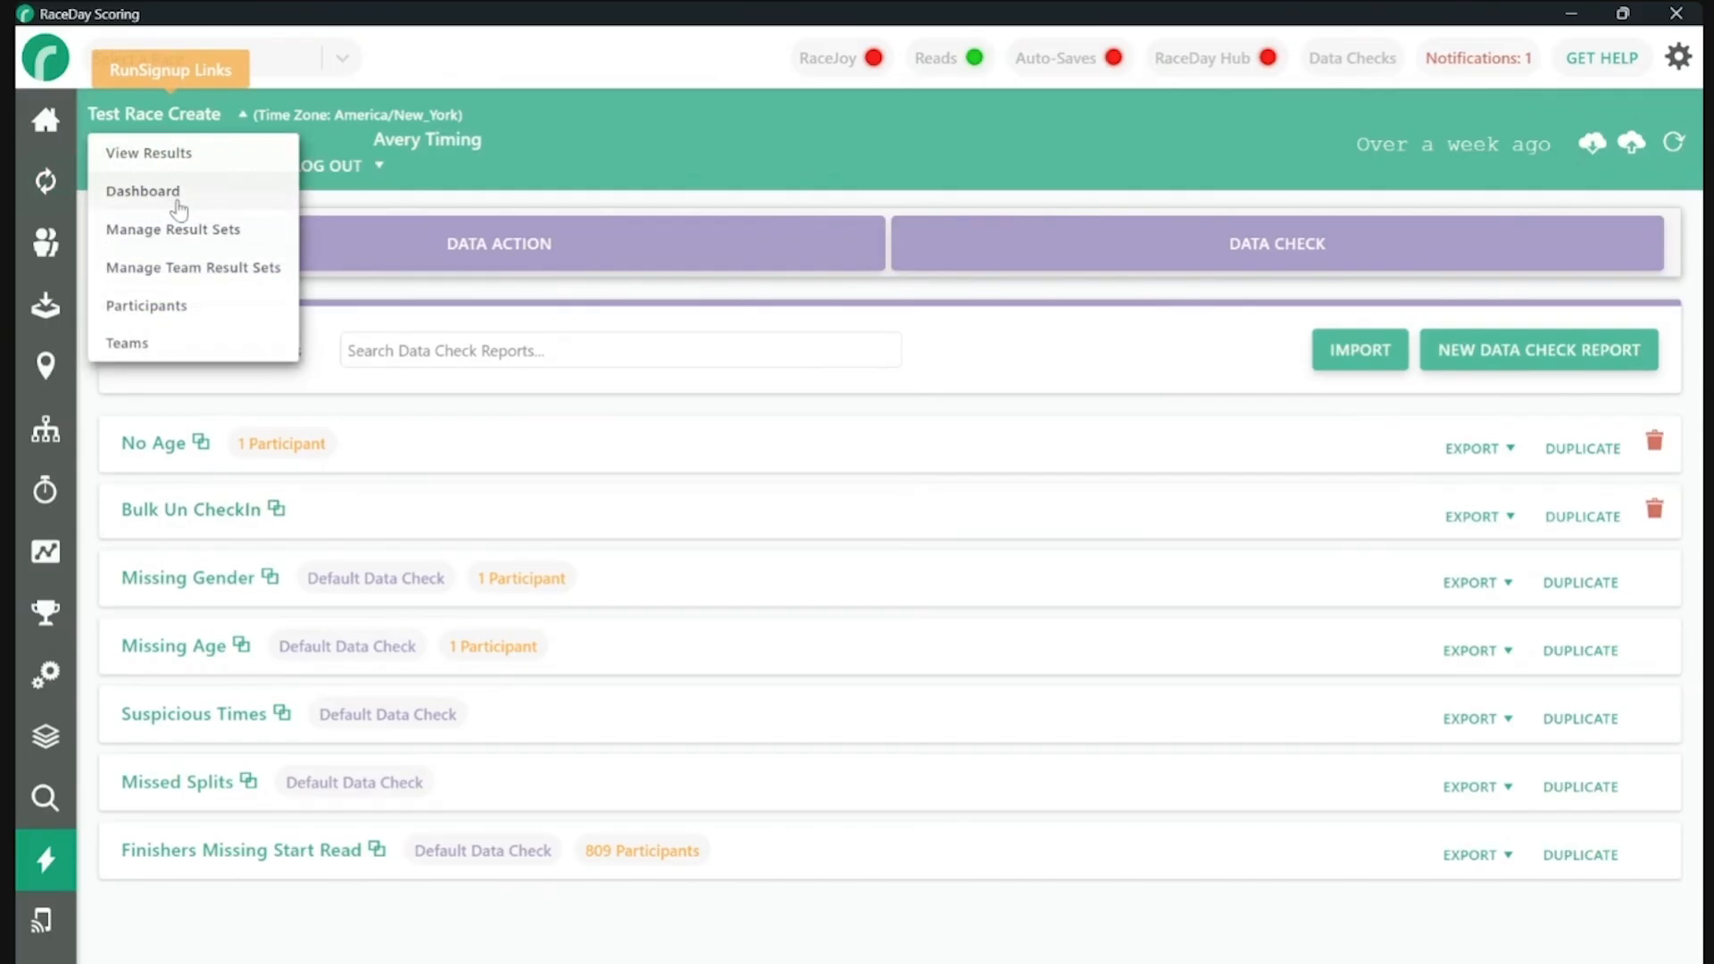
left_click(172, 314)
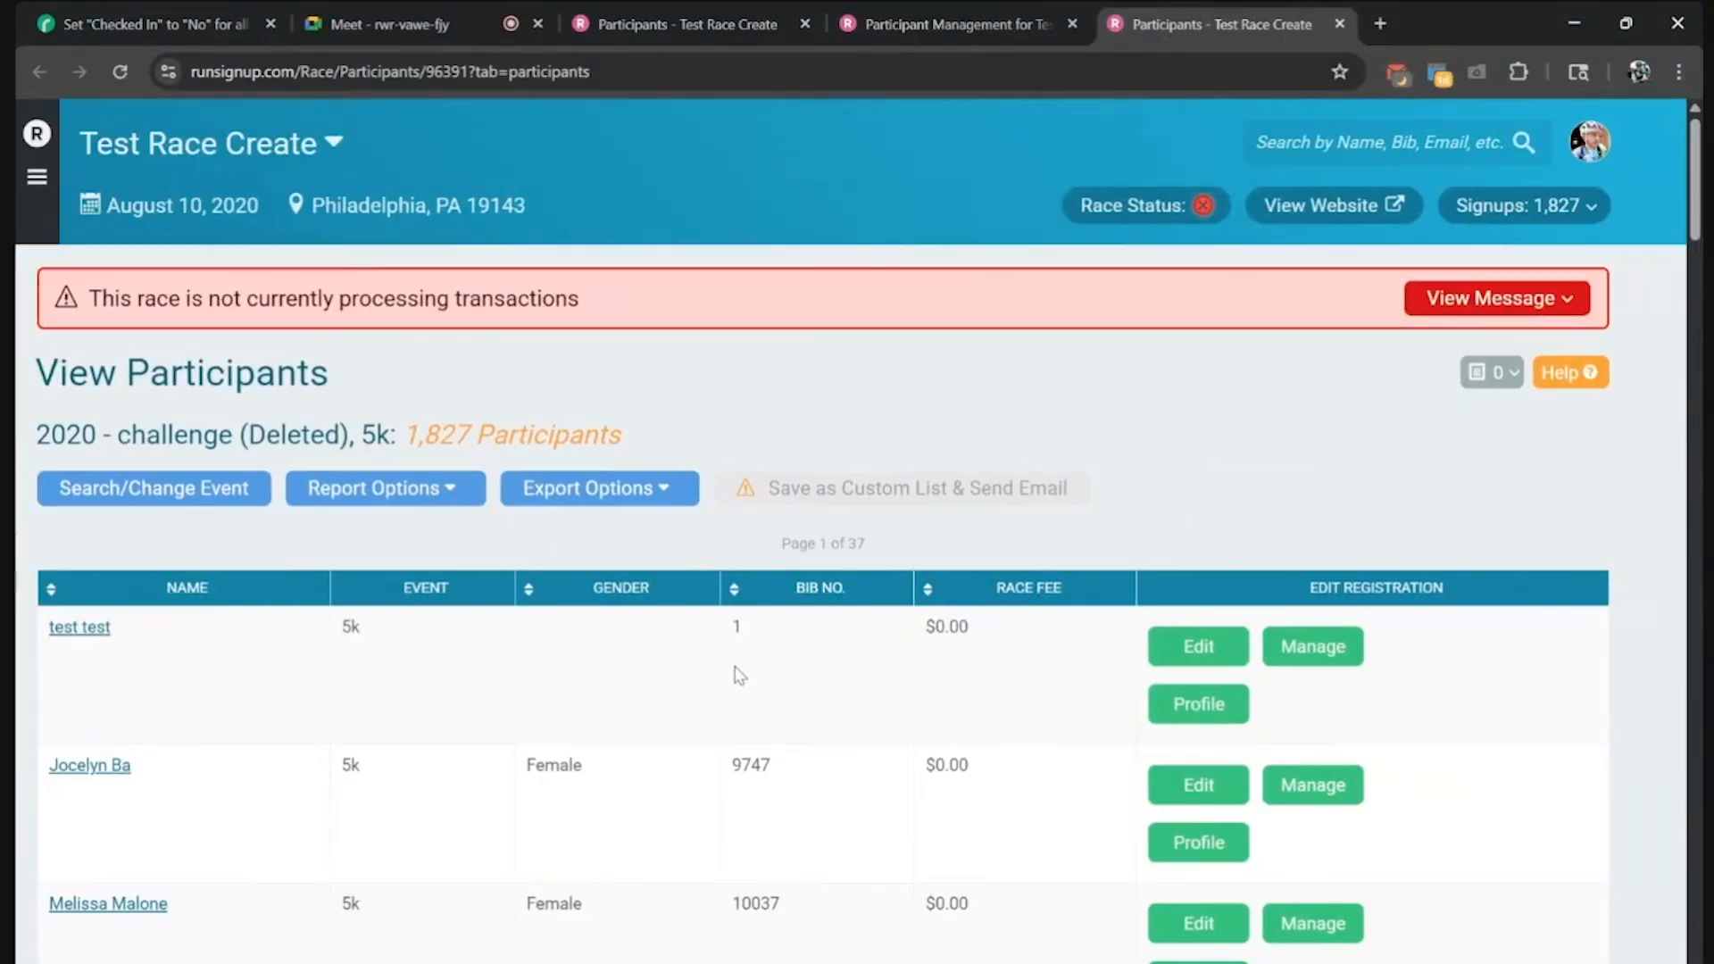
- Open the custom report builder with all available columns and search the page for "check"
left_click(411, 488)
left_click(371, 589)
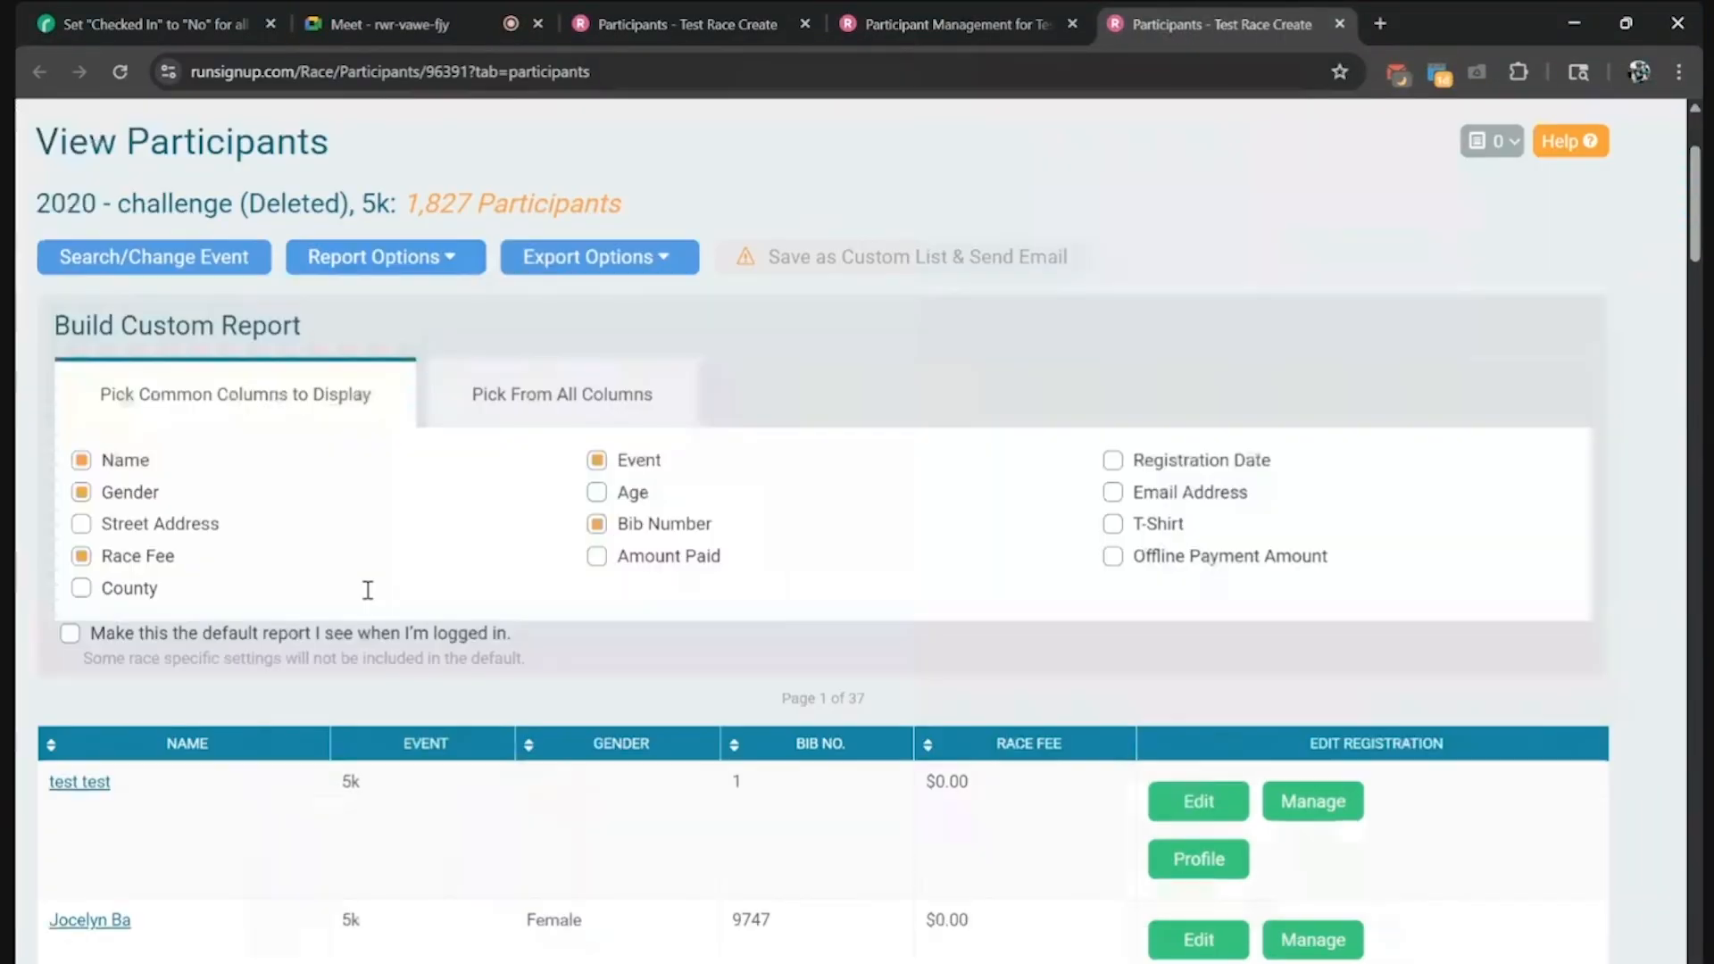
scroll(367, 590, "down", 2)
left_click(577, 228)
key("ctrl+f")
type("check")
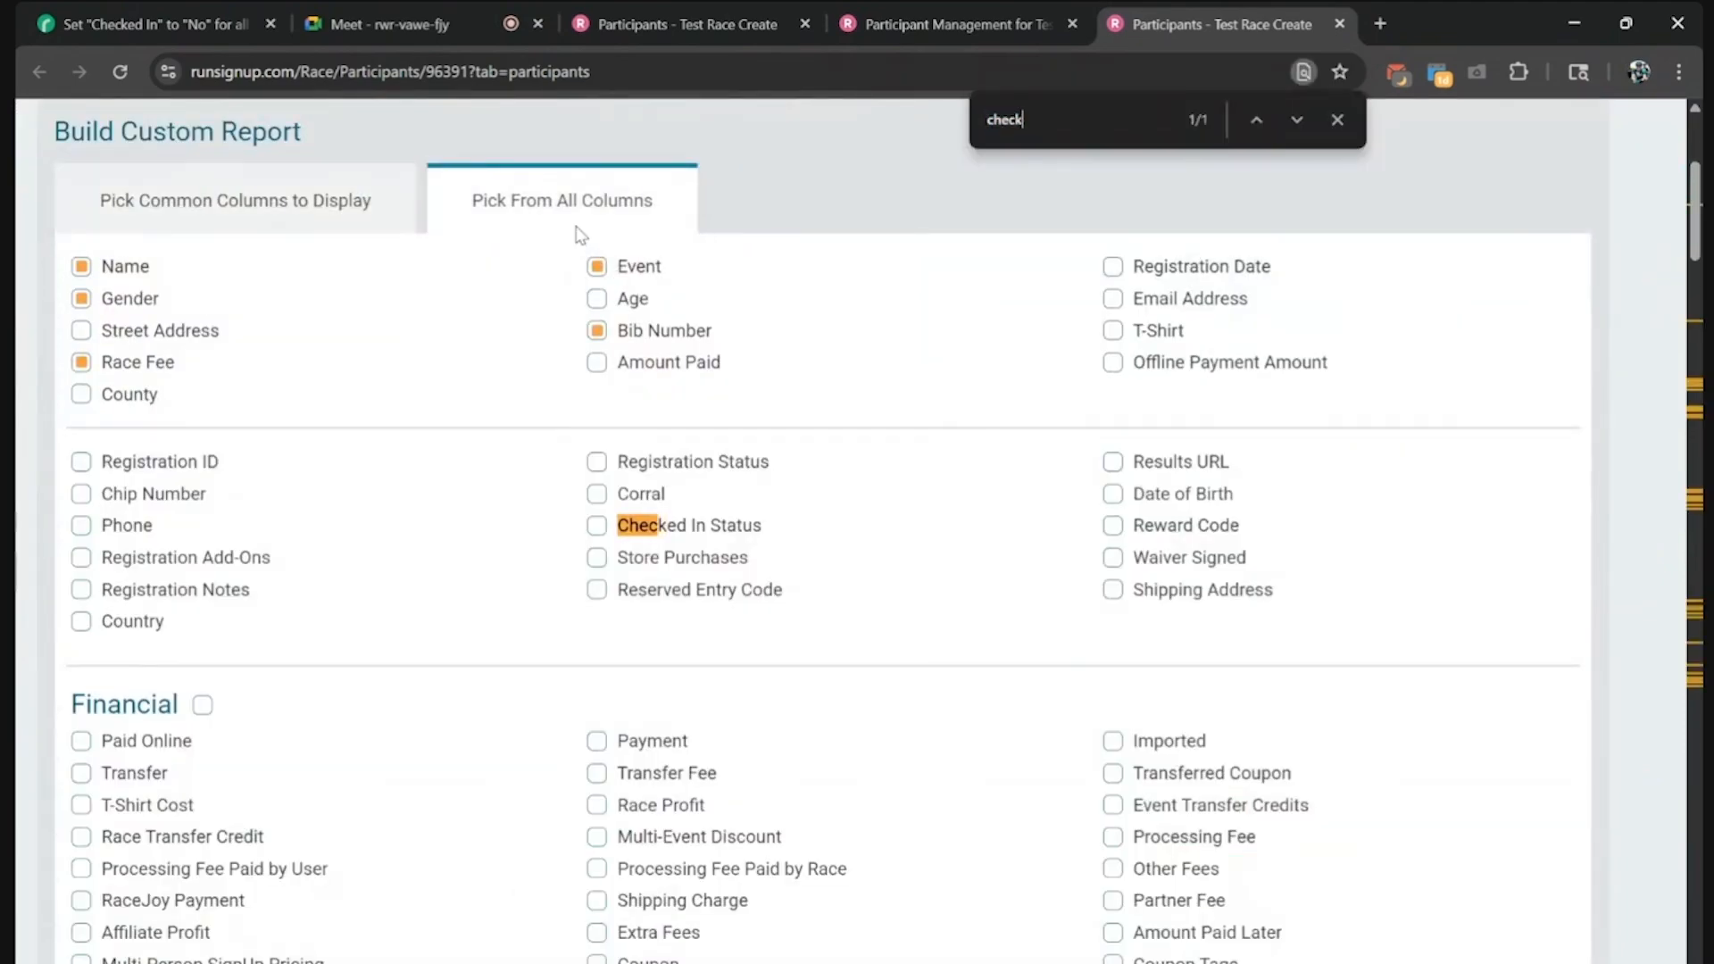
- Add the Checked In Status column to the participant report, update the report and review the listed participants' status
left_click(596, 525)
scroll(625, 527, "down", 4)
scroll(683, 532, "down", 6)
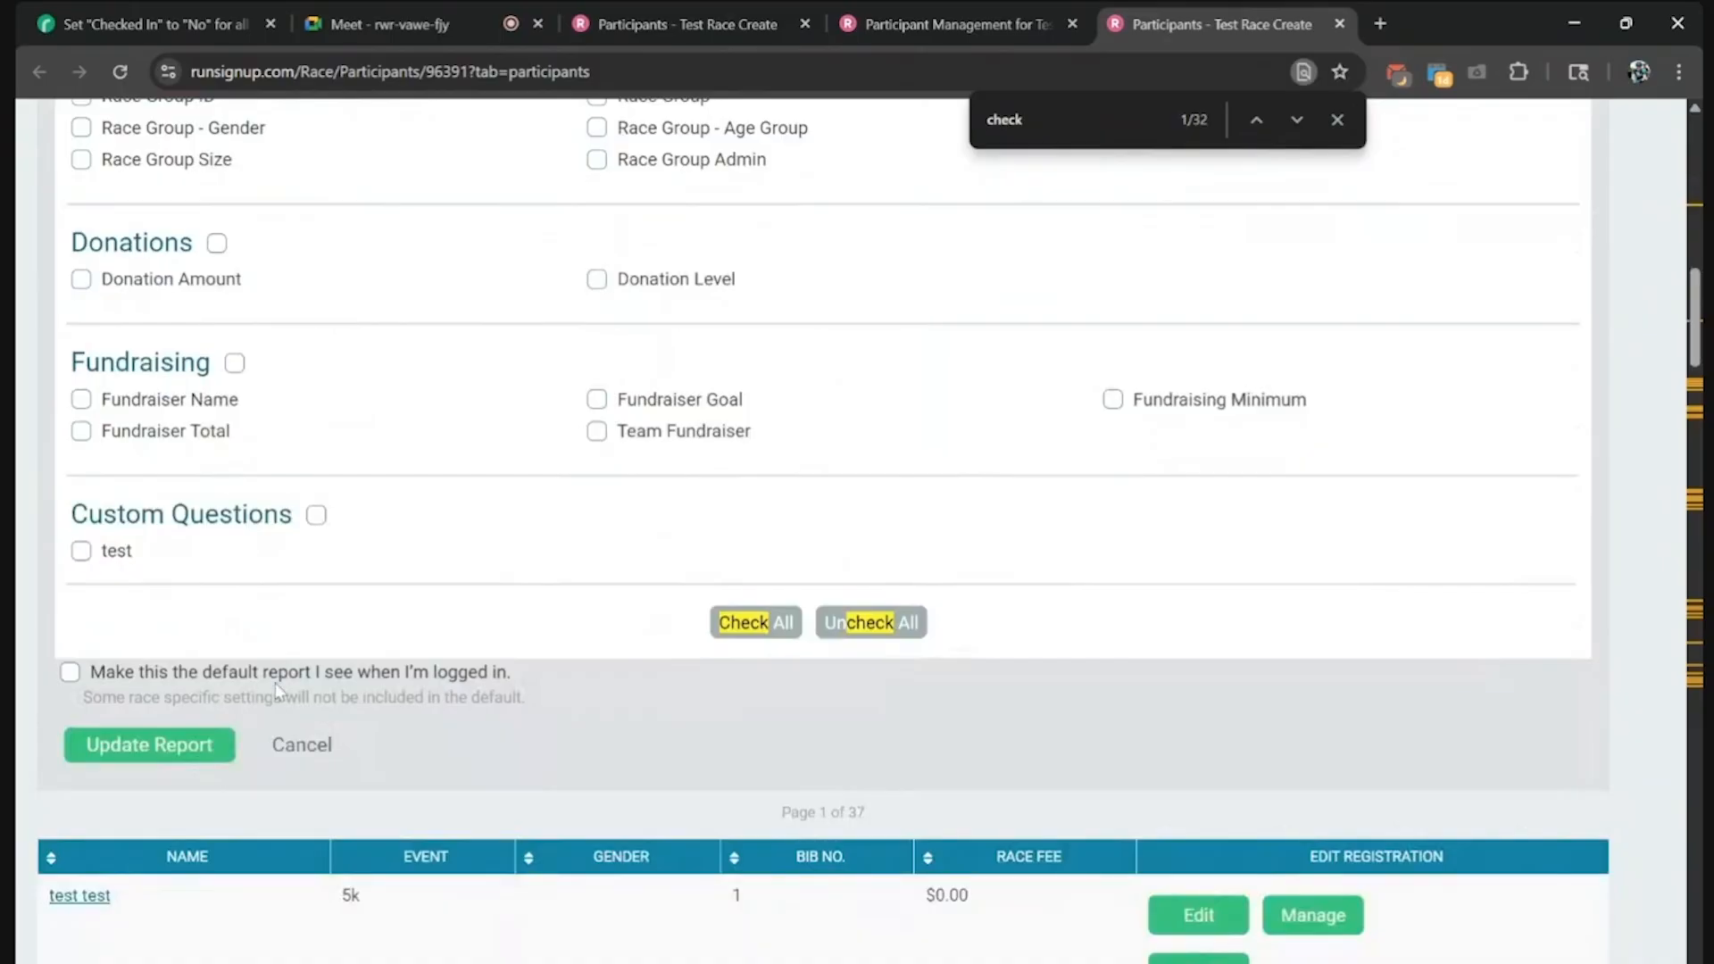
left_click(178, 747)
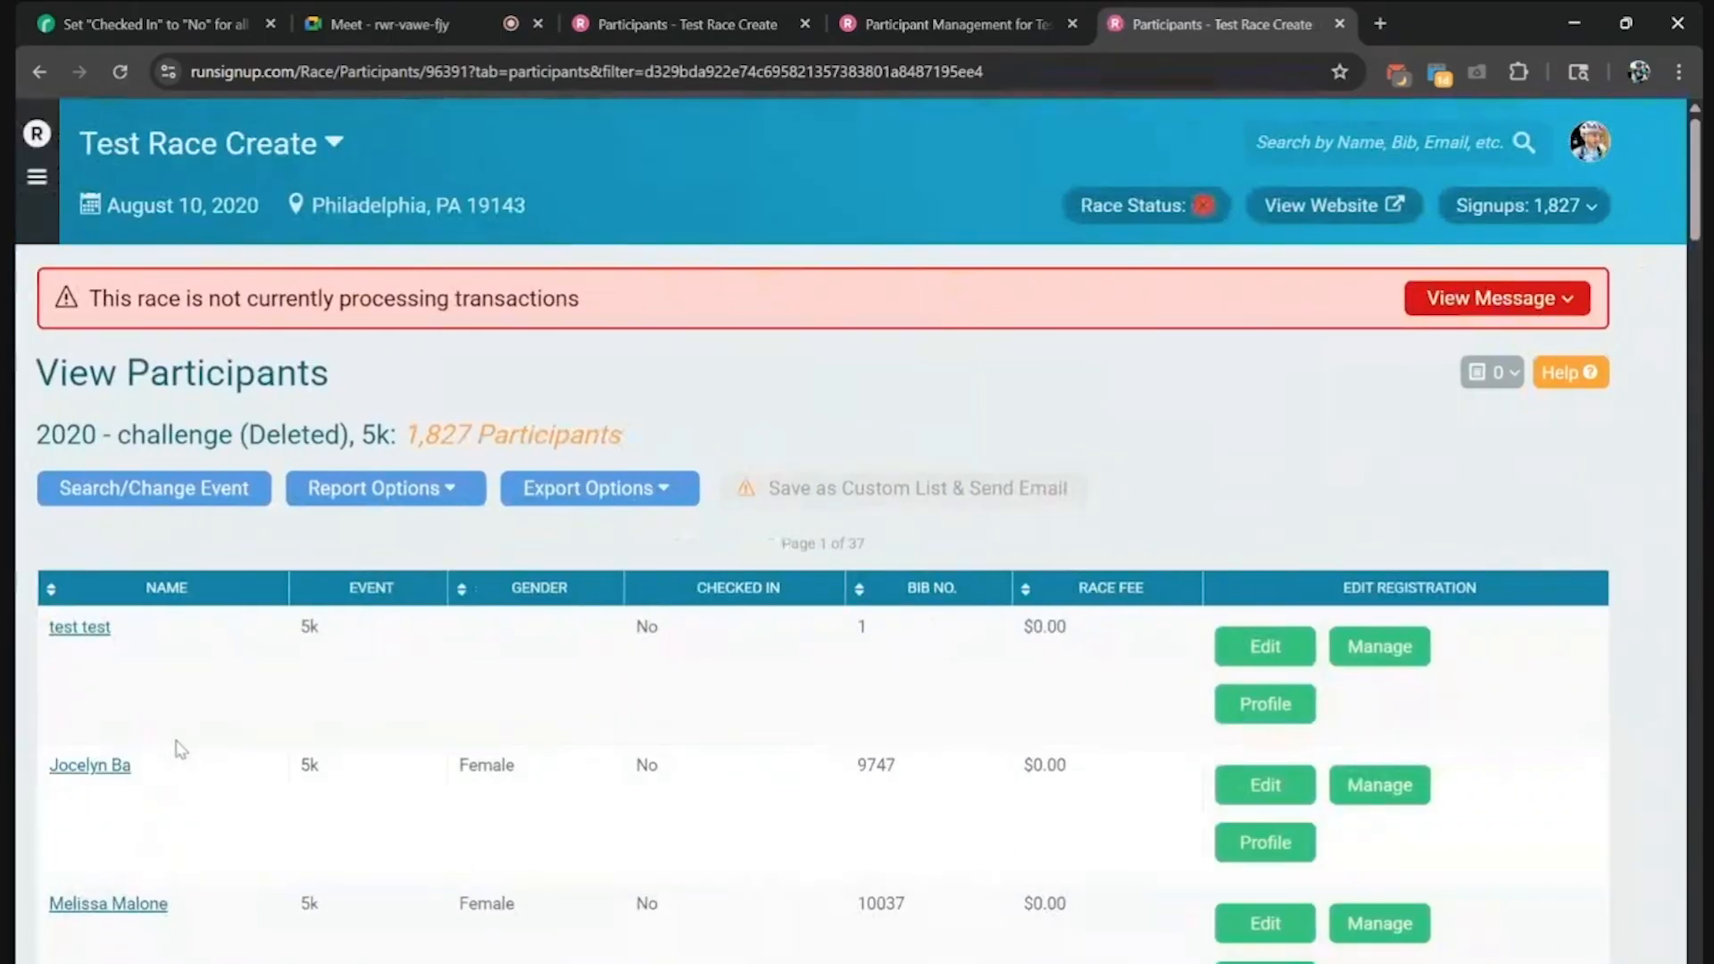
scroll(1021, 833, "down", 2)
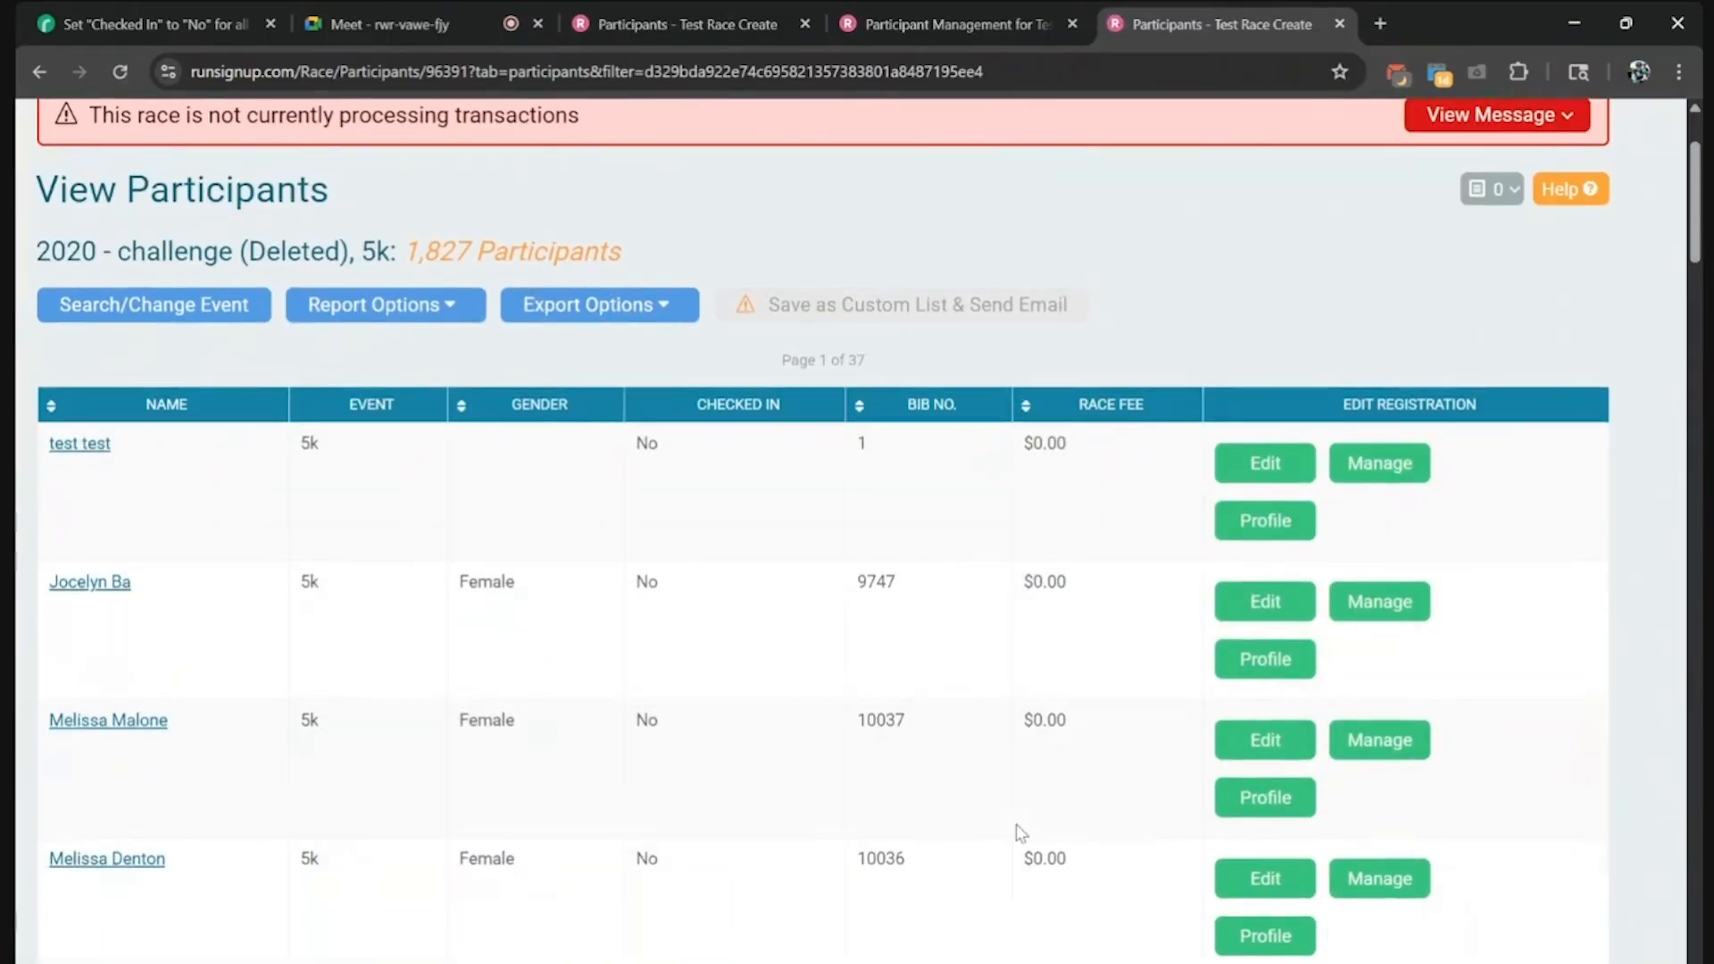
scroll(1021, 833, "down", 4)
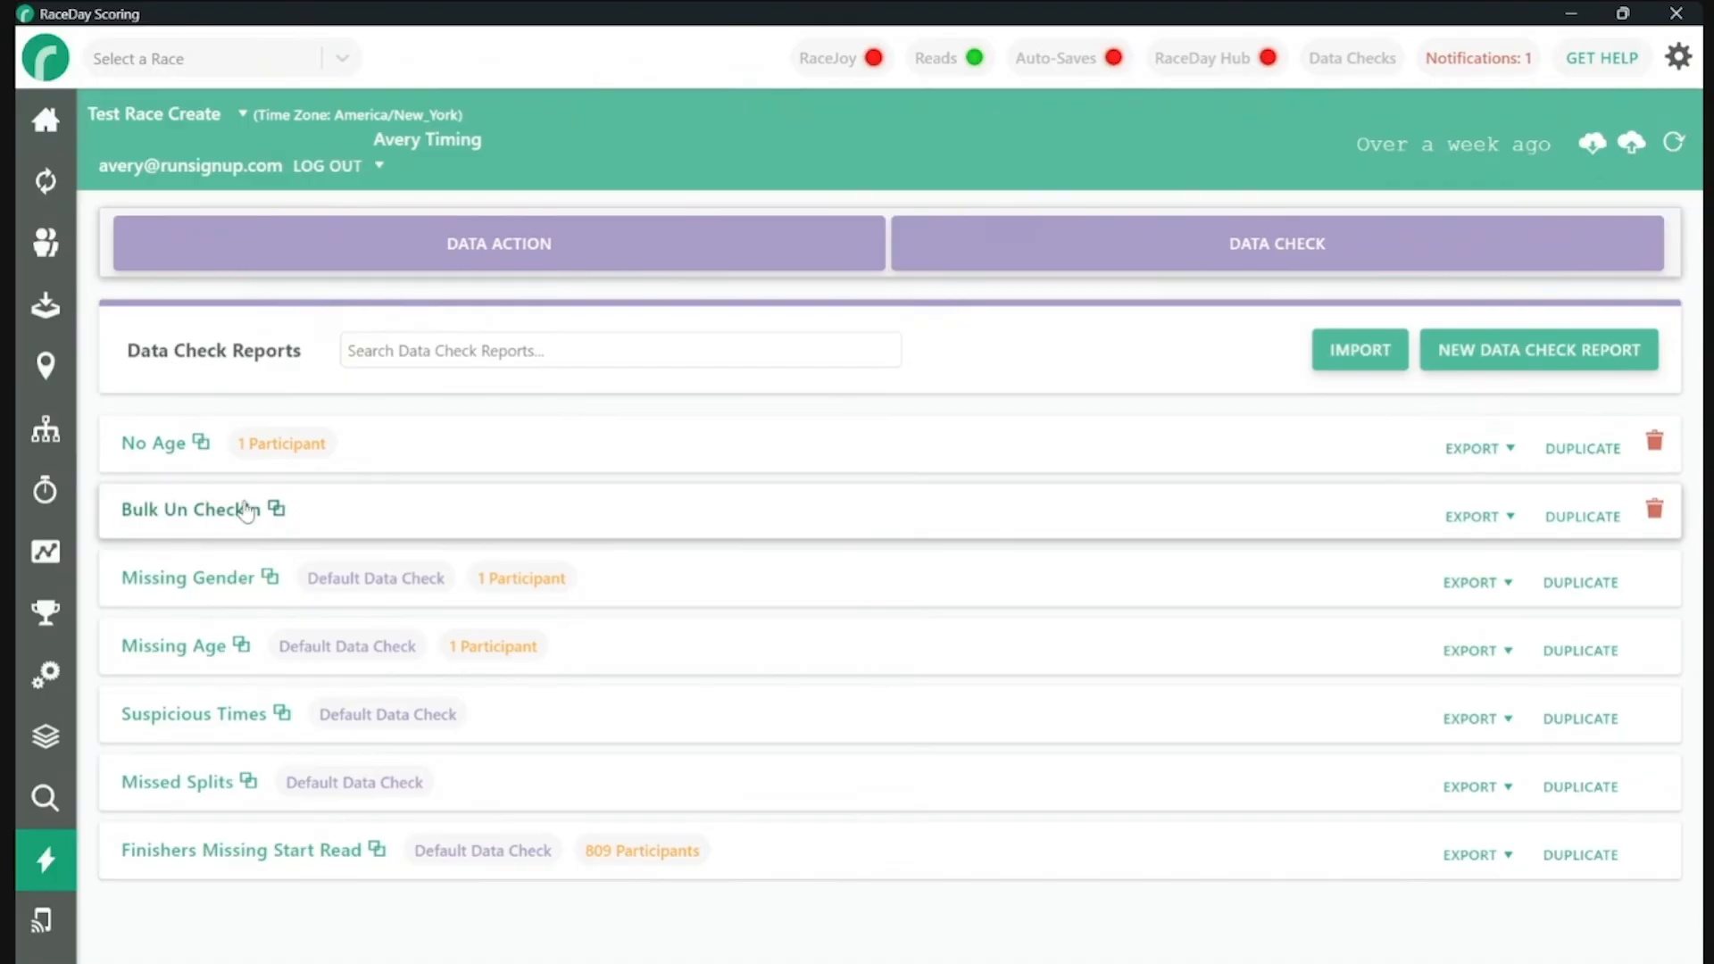
- Switch to RaceDay Scoring, remove the Checked In is Yes filter from the Bulk Un CheckIn report and save it
left_click(246, 507)
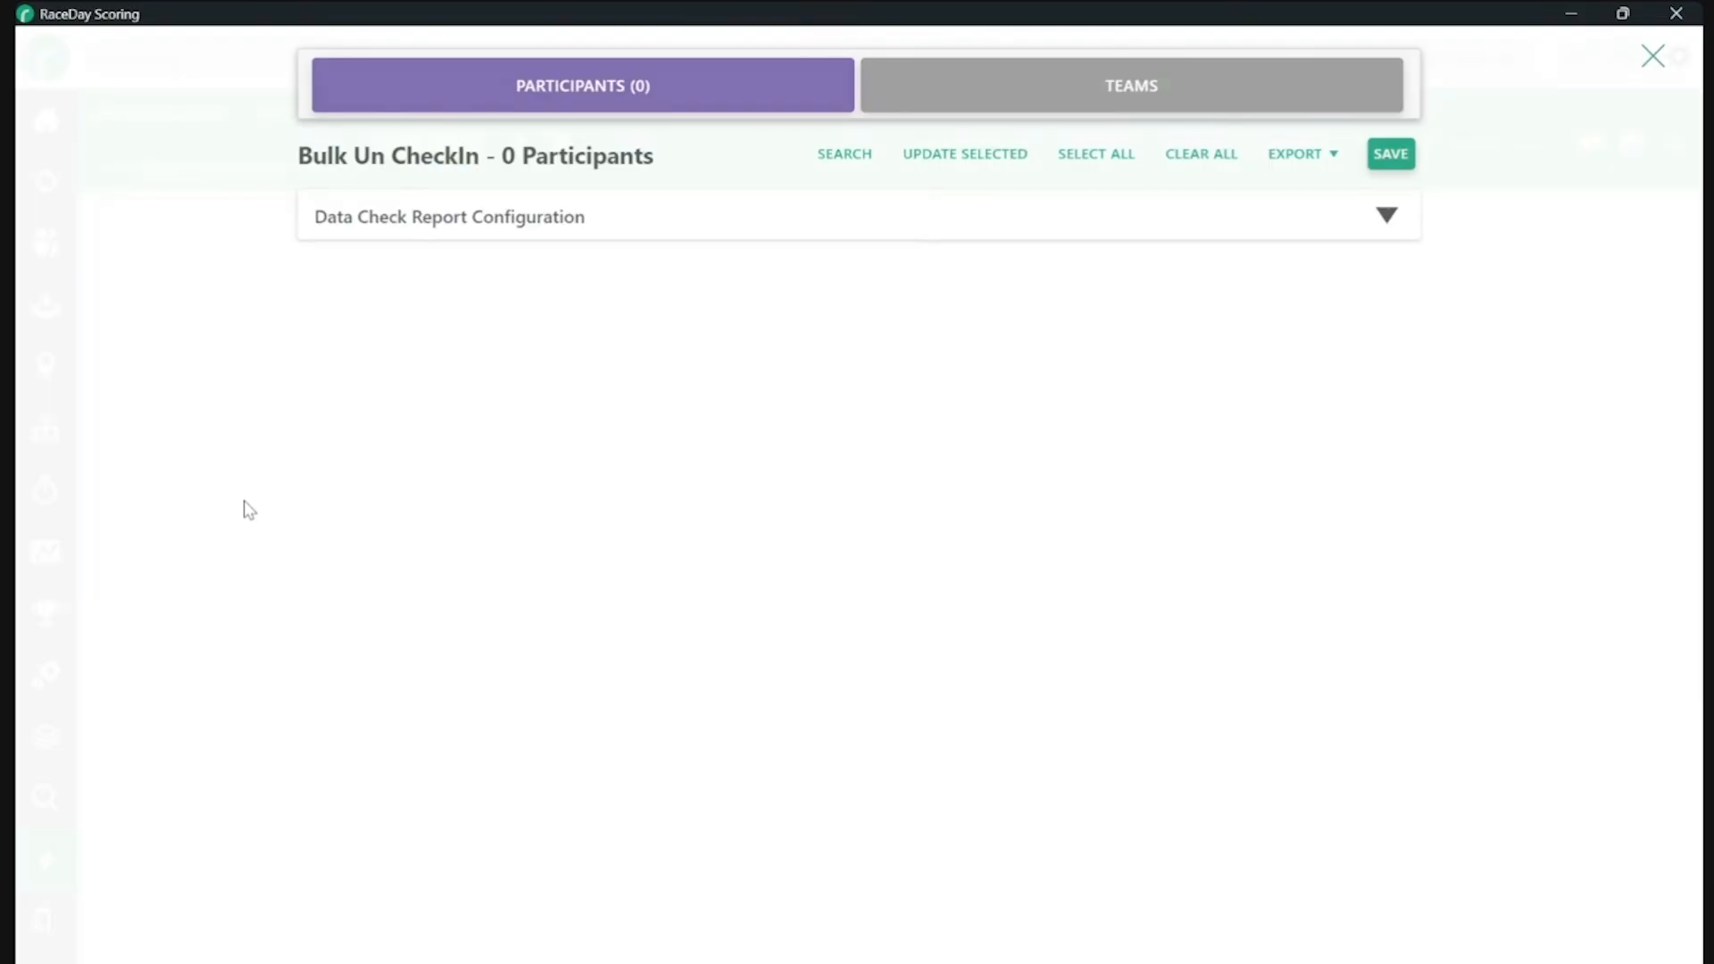
left_click(851, 217)
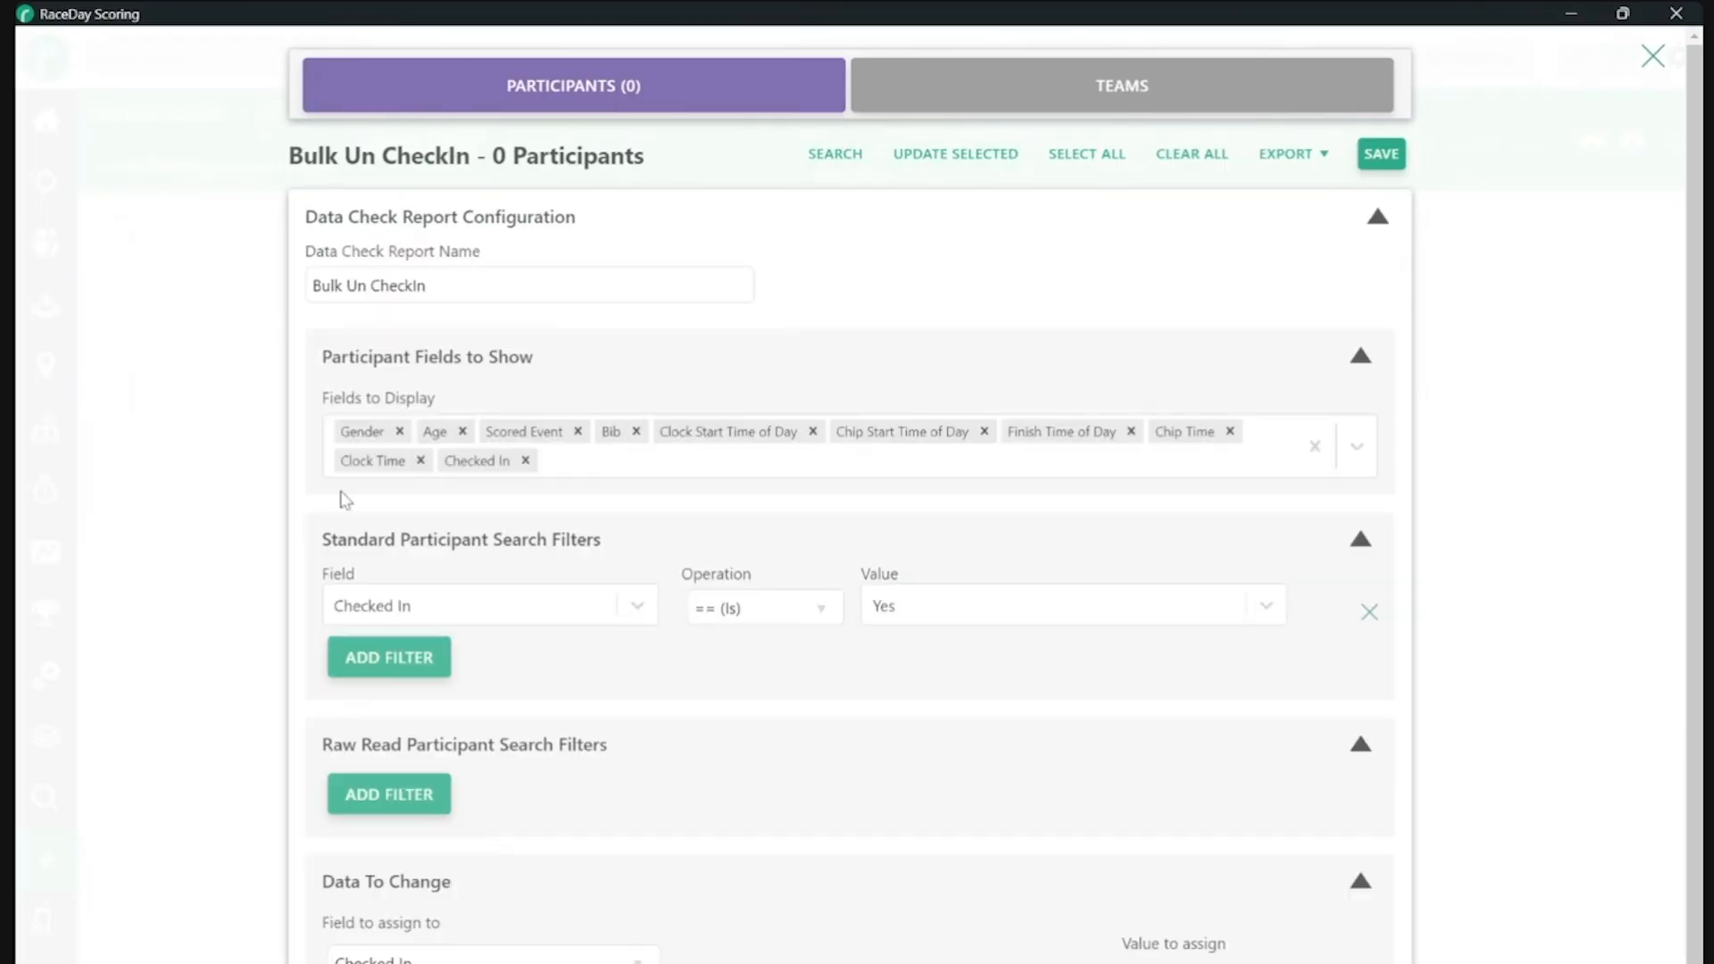
left_click(1372, 613)
left_click(1361, 959)
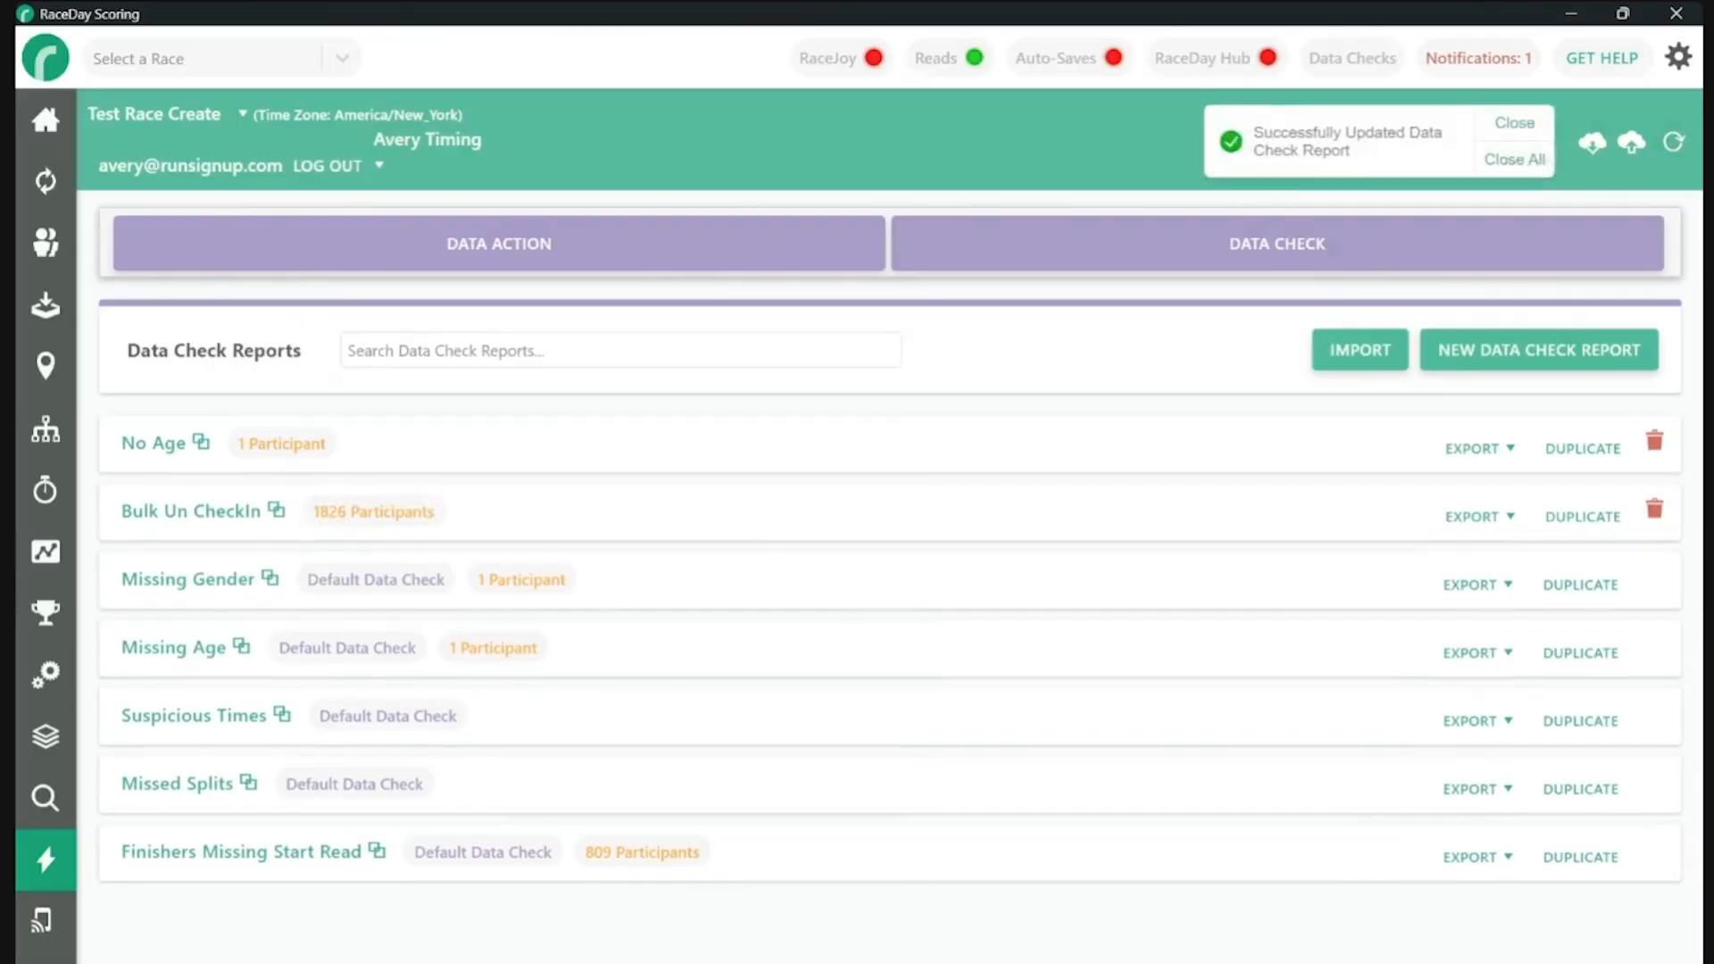
- Reopen the Bulk Un CheckIn report, open the first listed participant's record and set Checked In to No
left_click(198, 513)
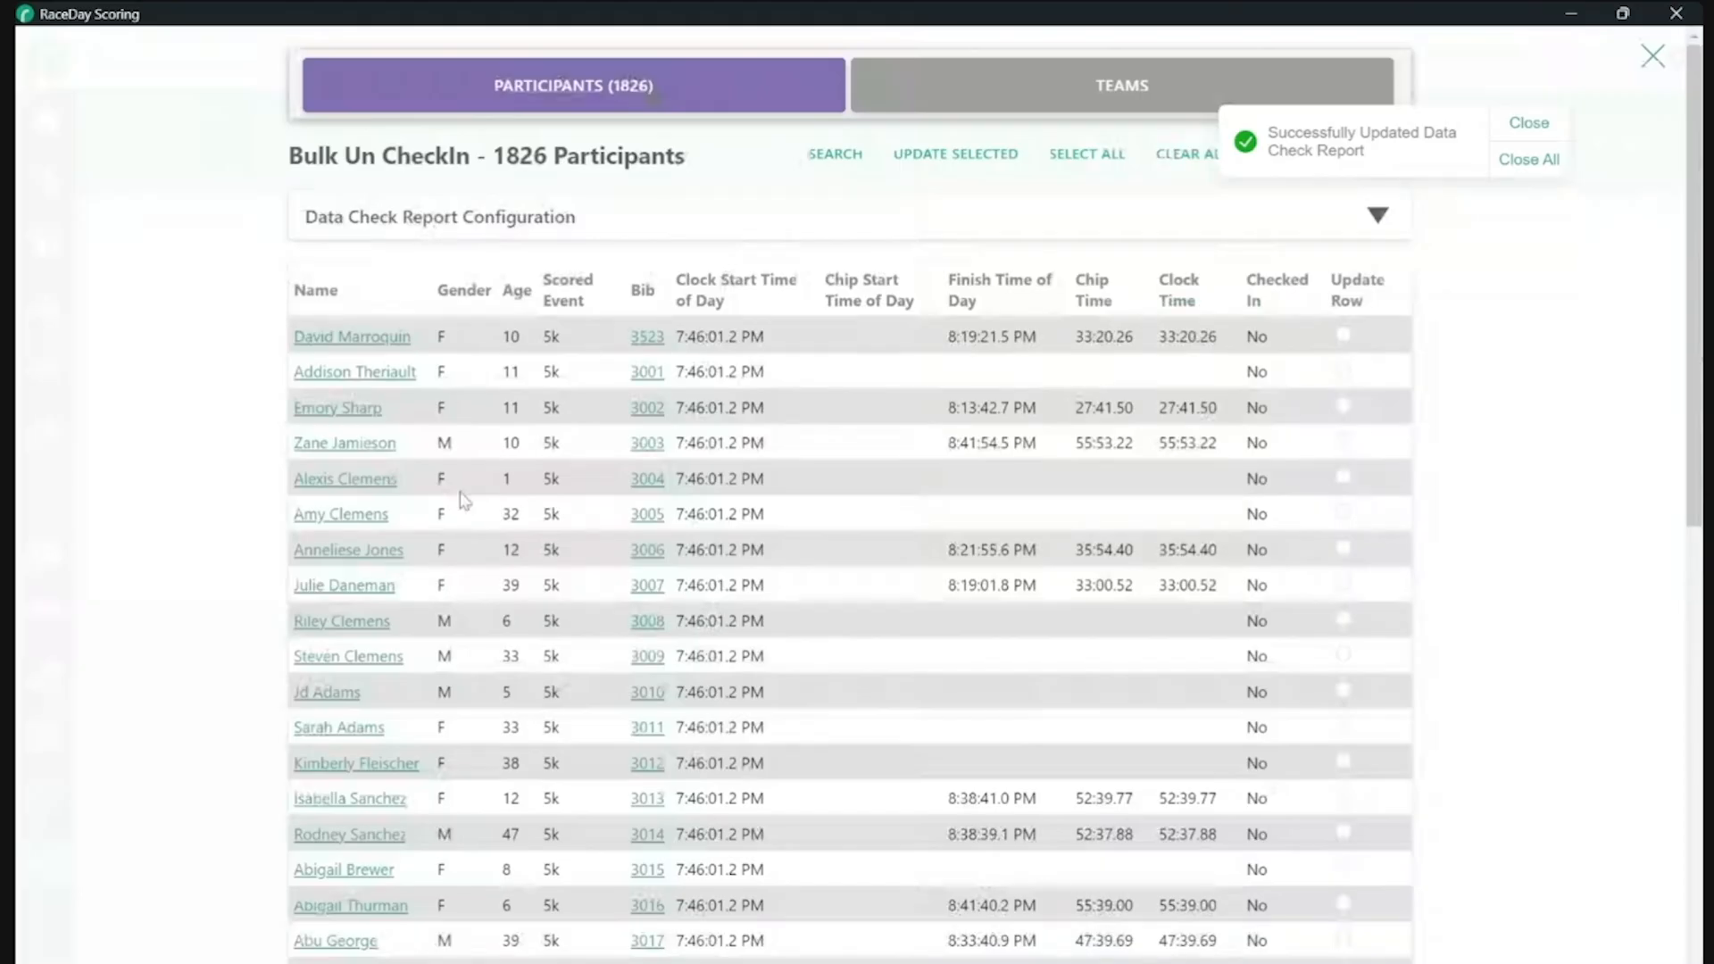
left_click(393, 338)
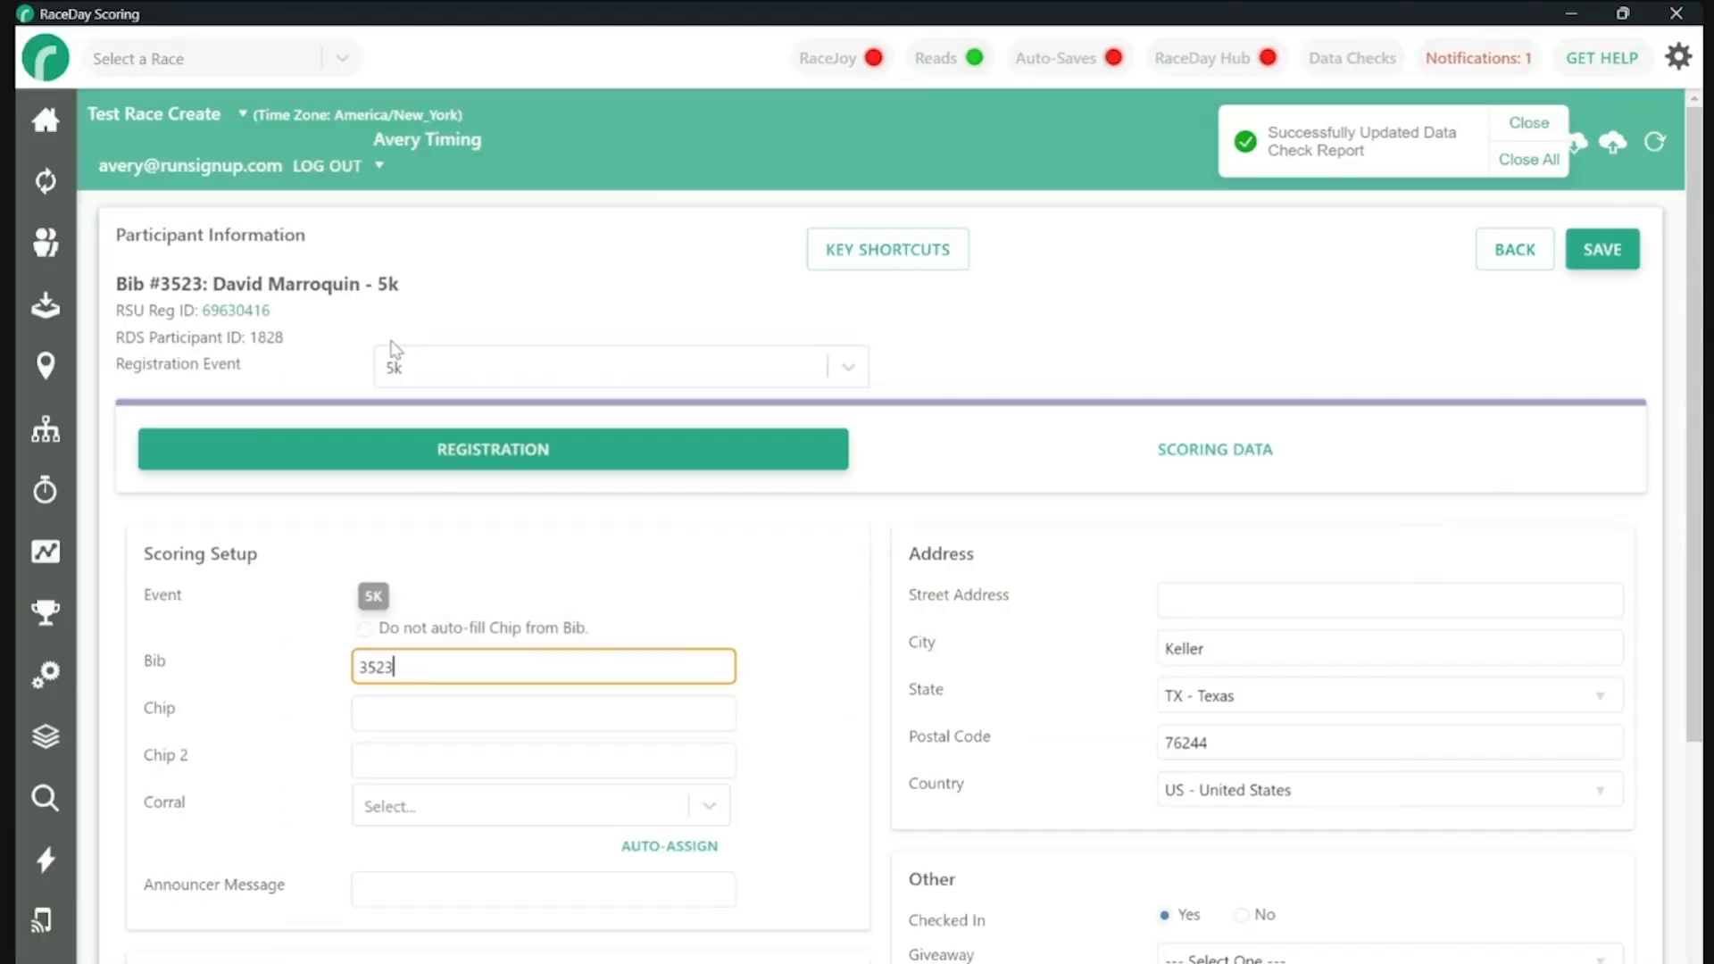
scroll(1270, 512, "down", 5)
left_click(1269, 512)
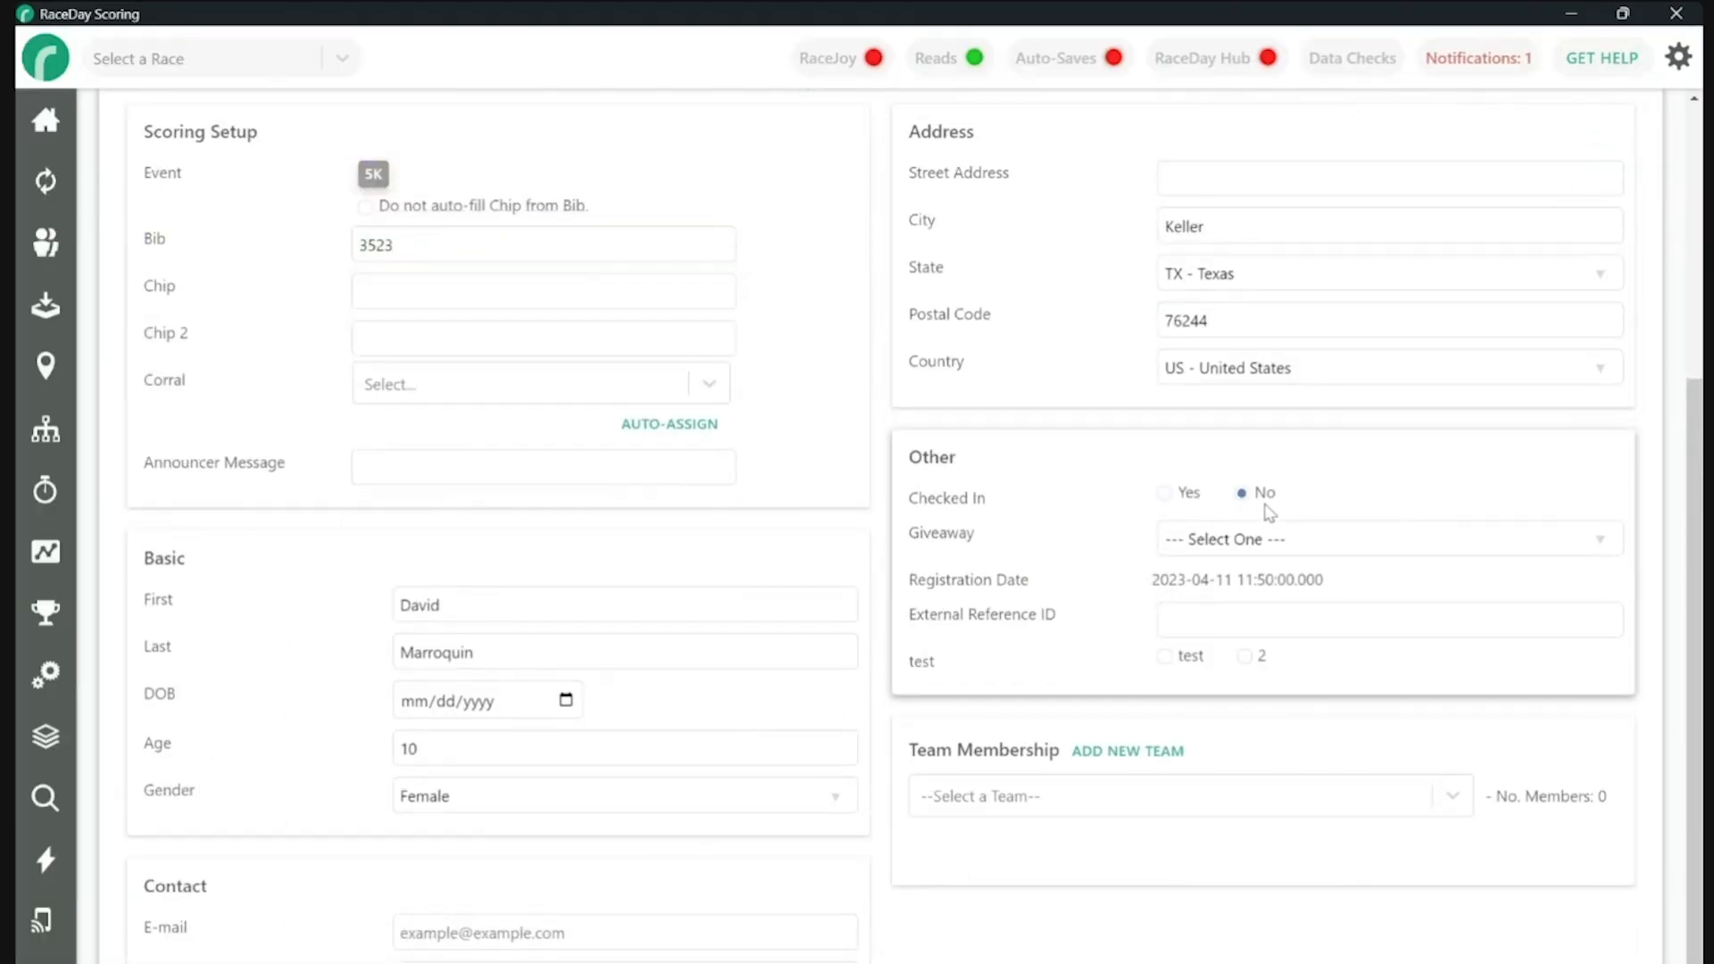